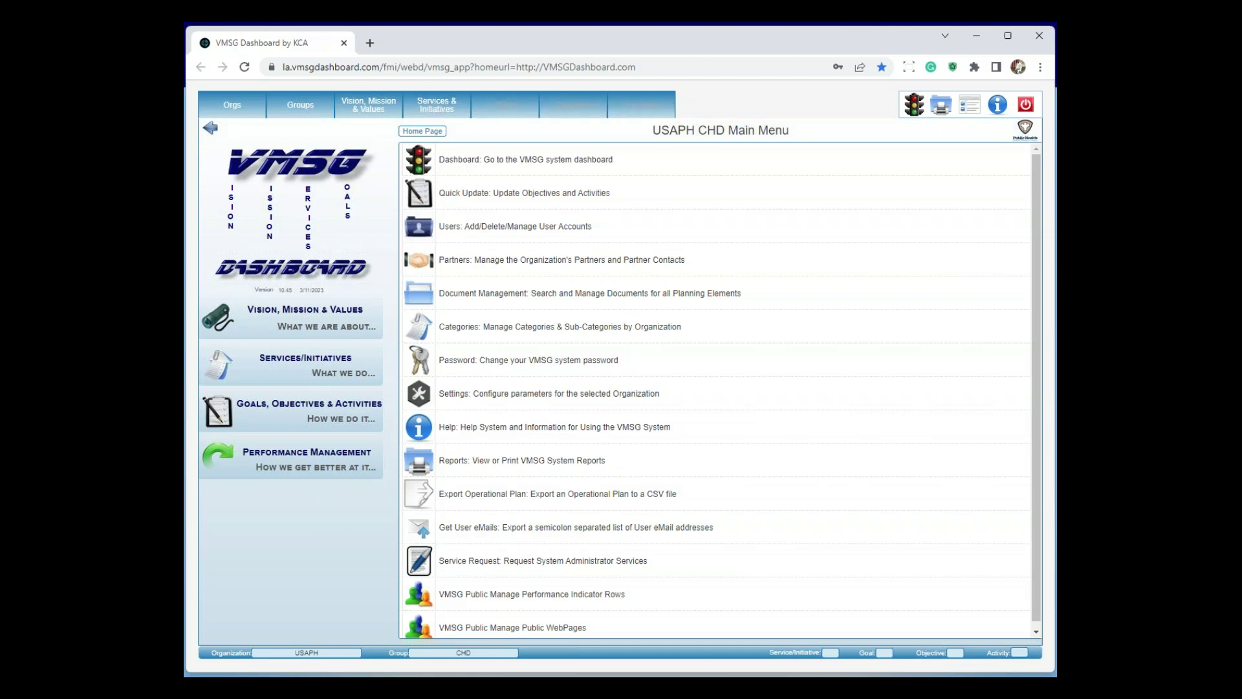
Drill from Dept to CHD to the Tobacco - 2023 group and list its services
left_click(310, 112)
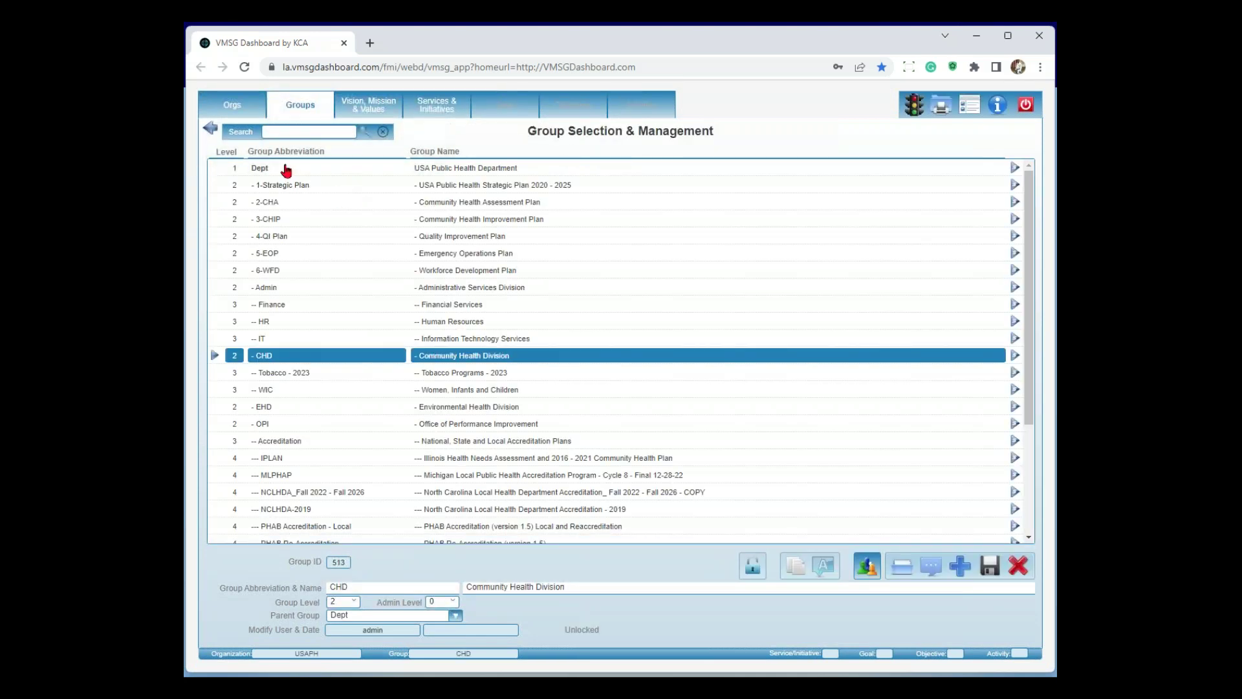
left_click(267, 167)
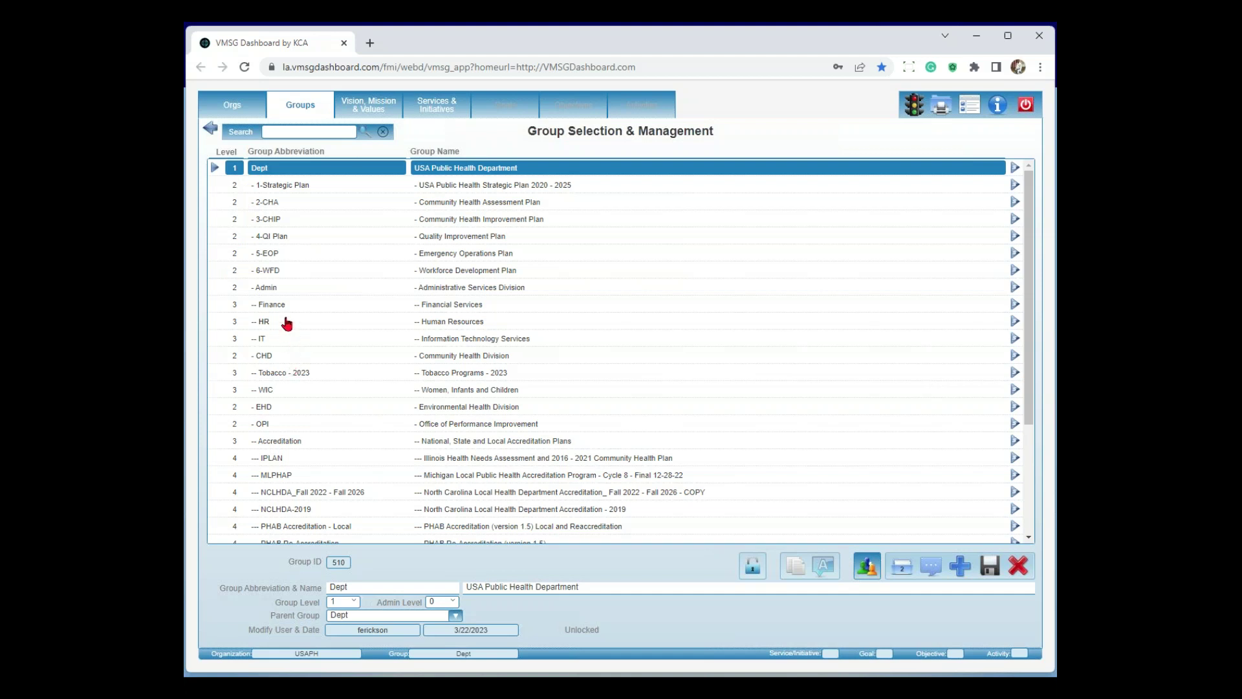
left_click(271, 357)
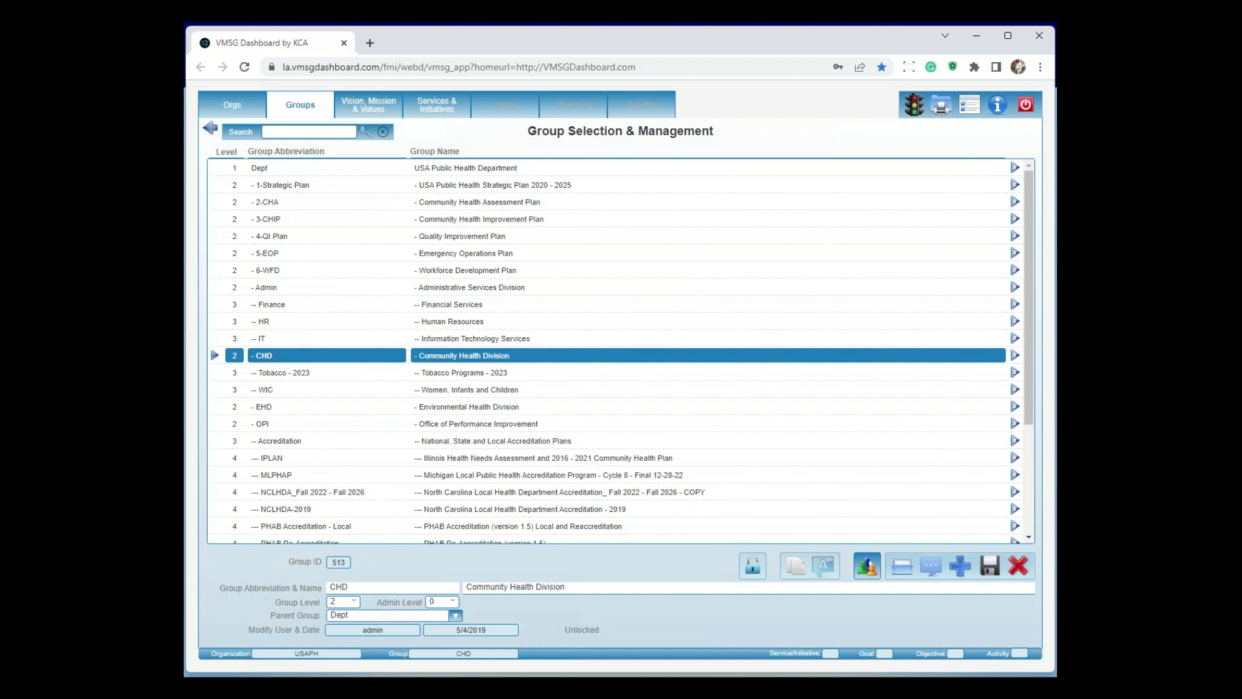
left_click(292, 375)
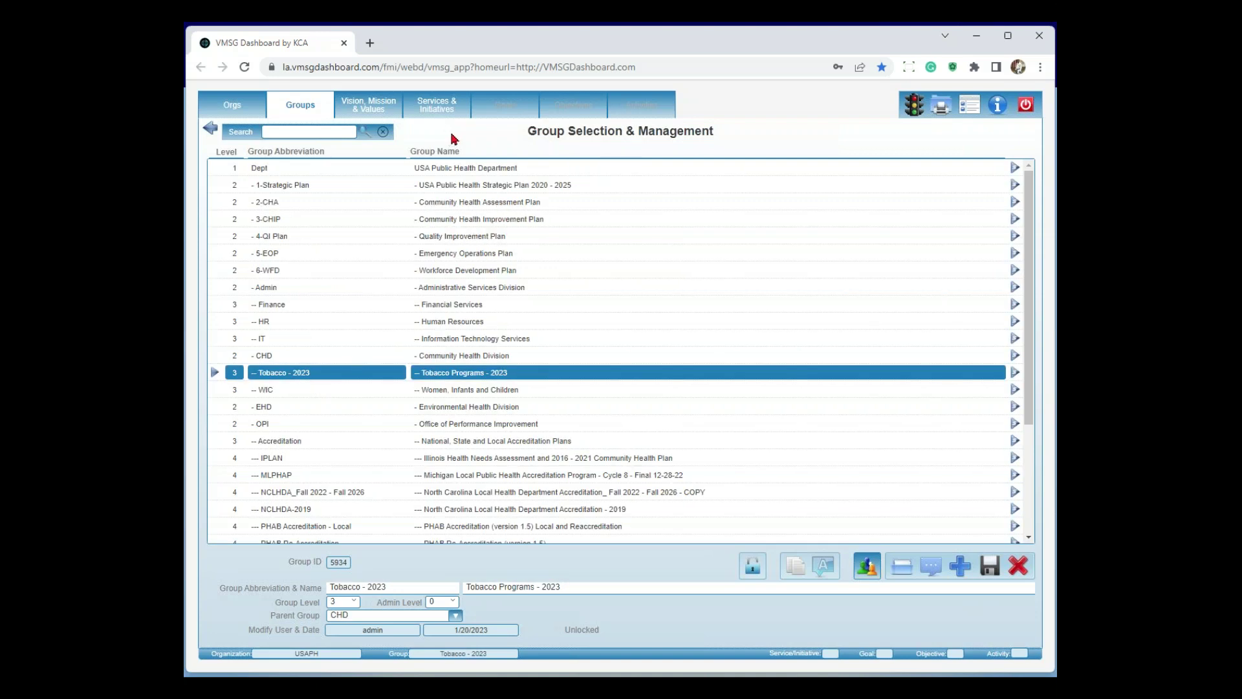
left_click(443, 114)
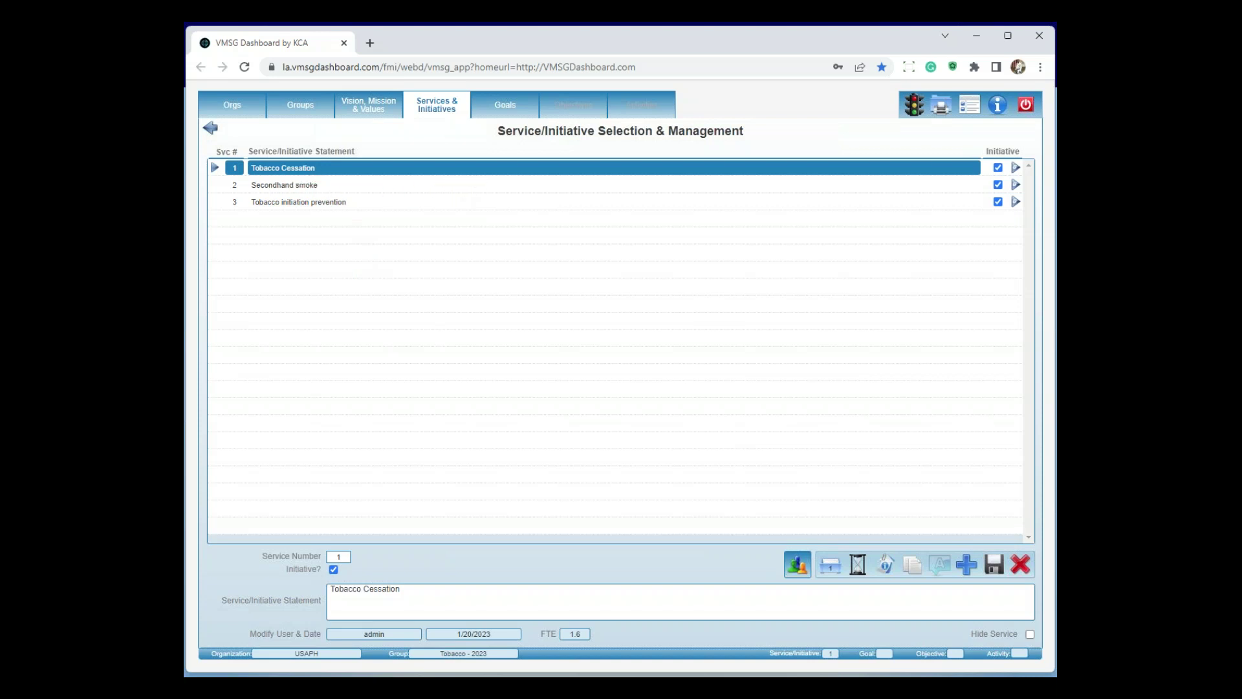
Show the Tobacco Cessation goals for high schools, colleges and public areas
left_click(506, 108)
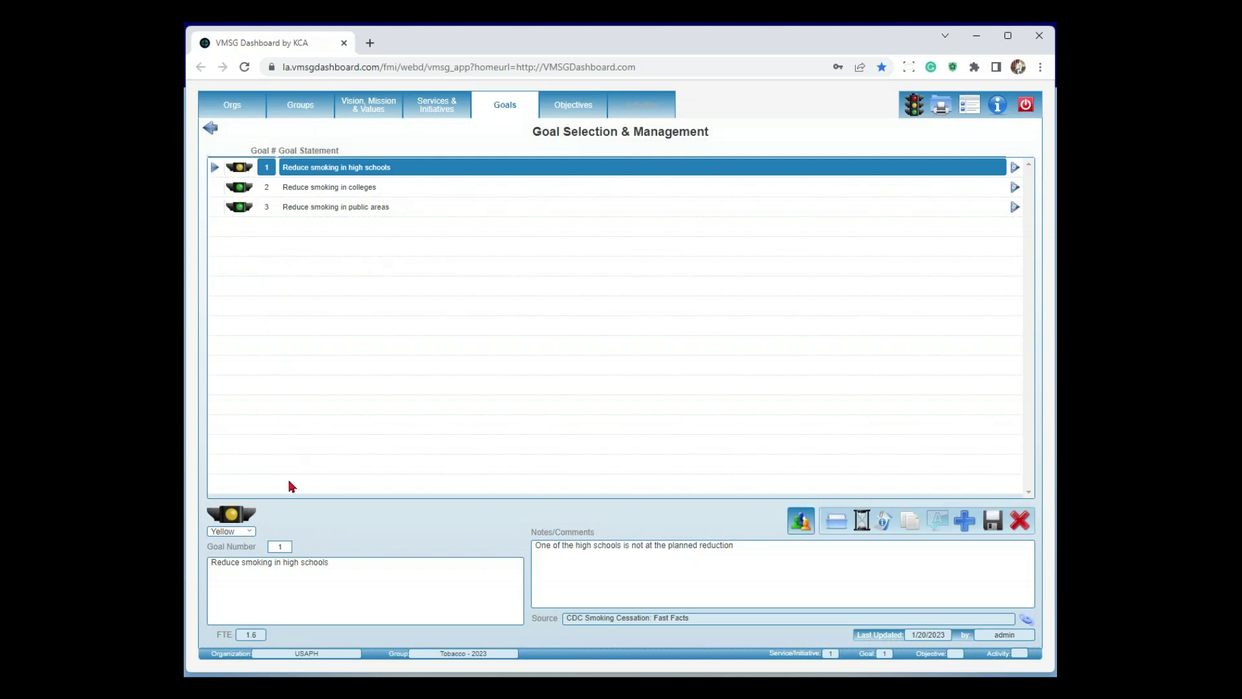
left_click(253, 532)
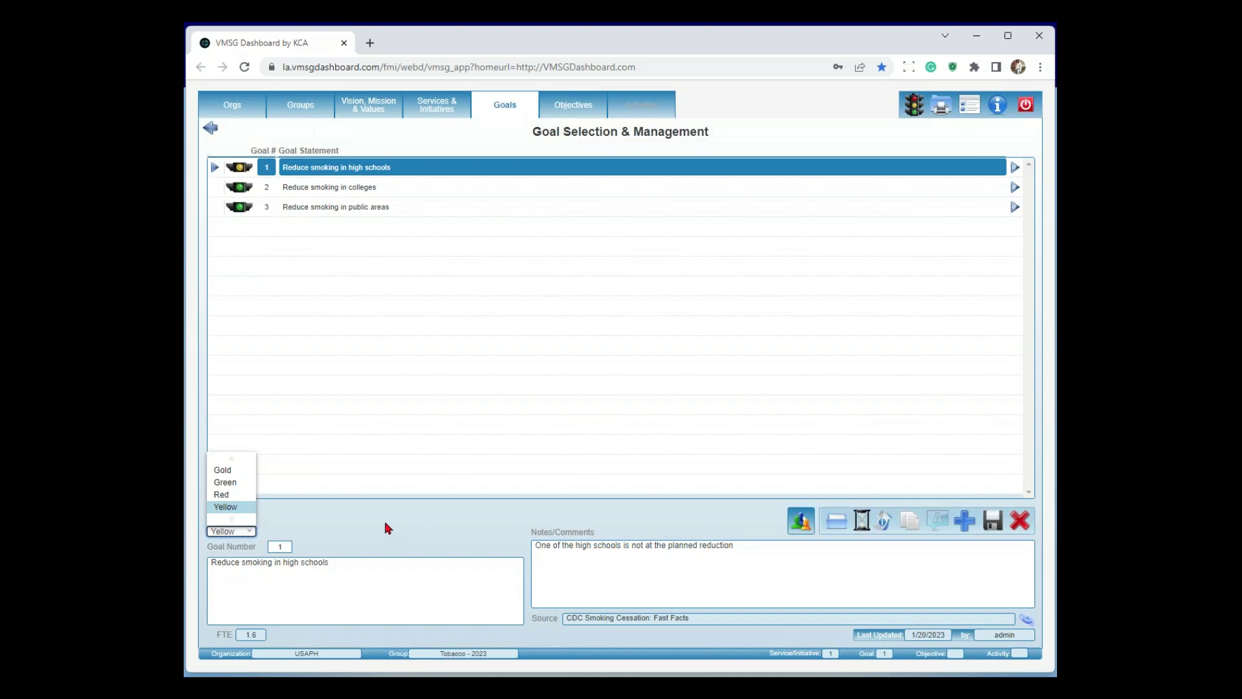
left_click(388, 528)
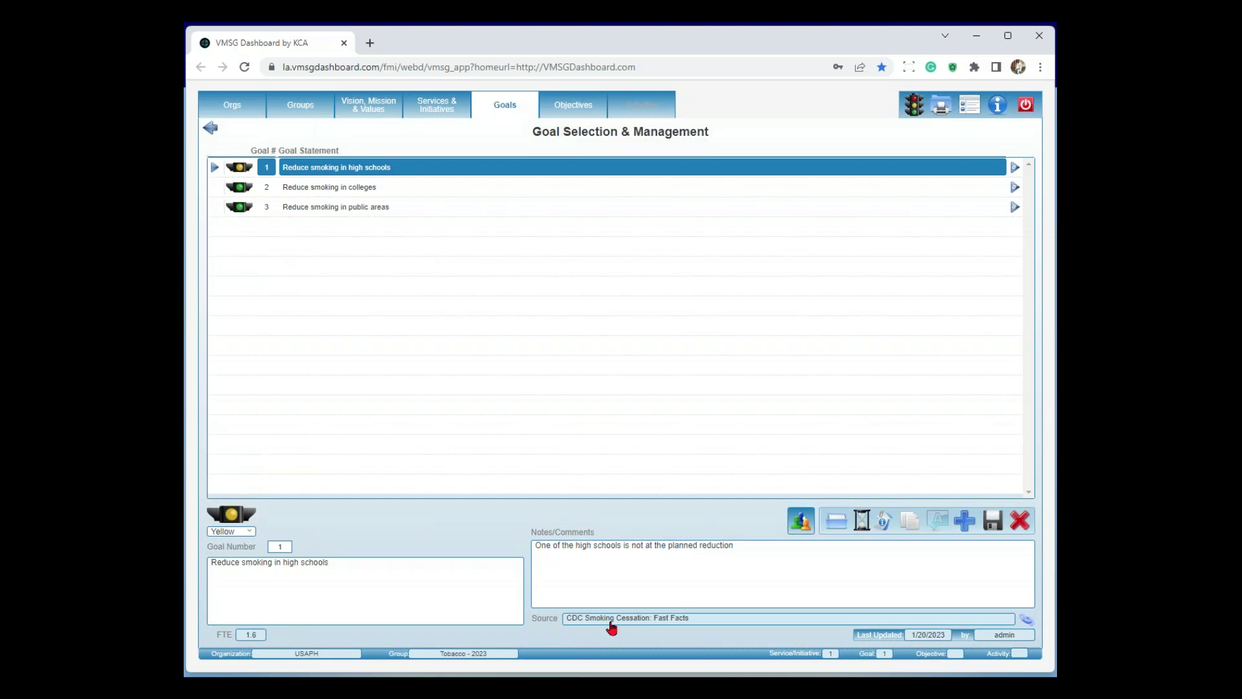
left_click(612, 621)
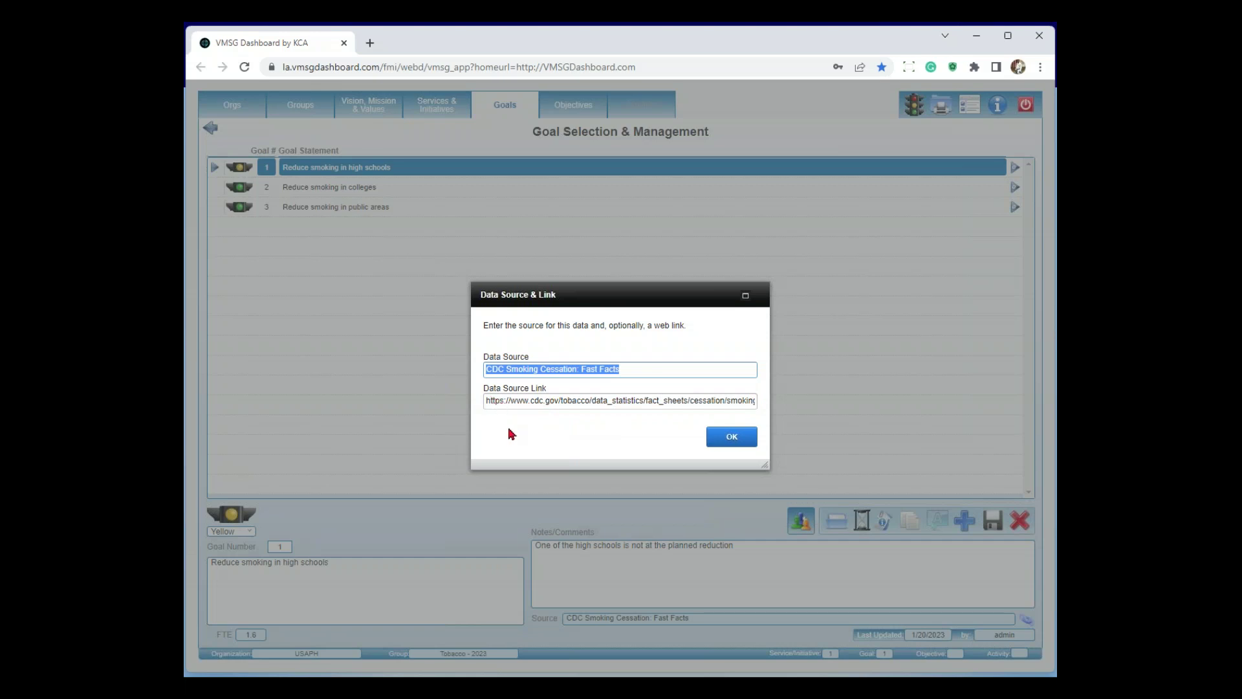
left_click(729, 442)
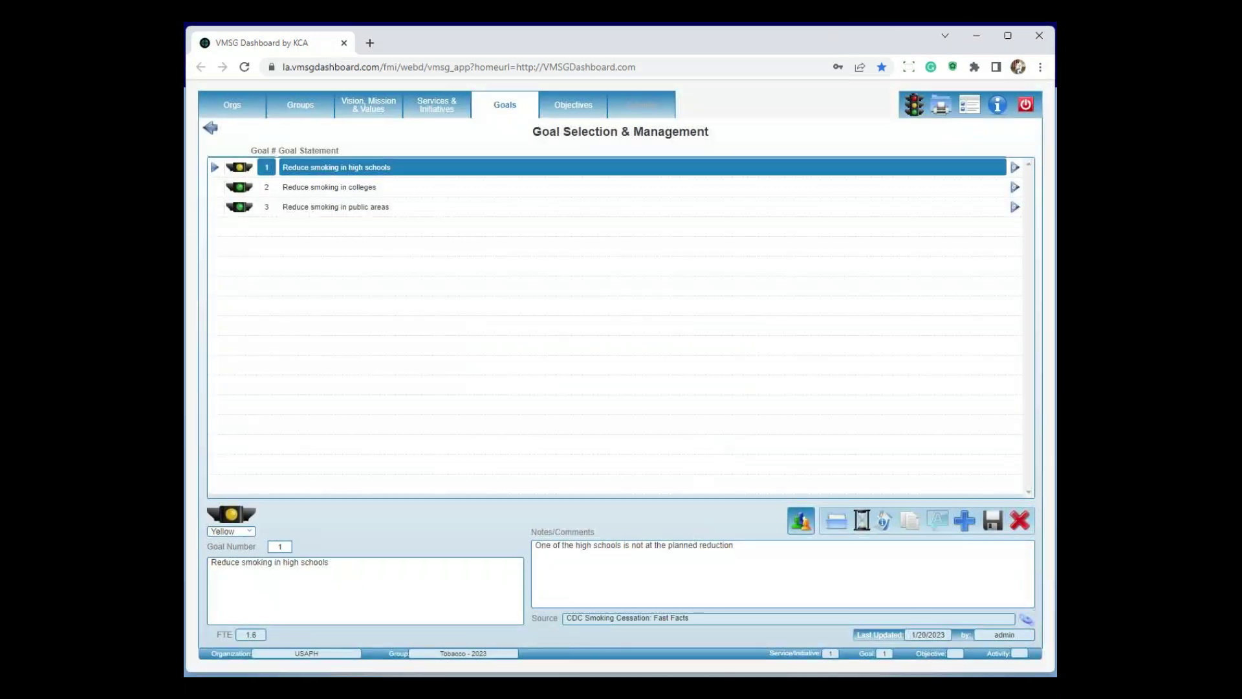
left_click(1028, 621)
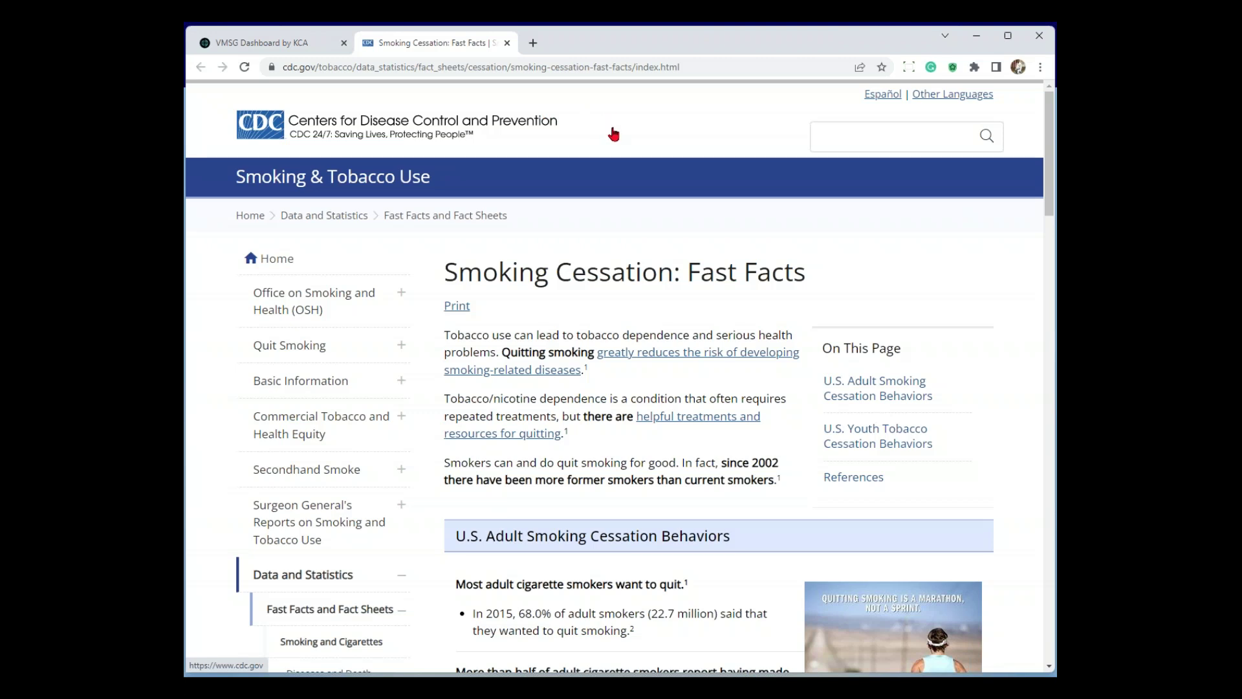
left_click(508, 43)
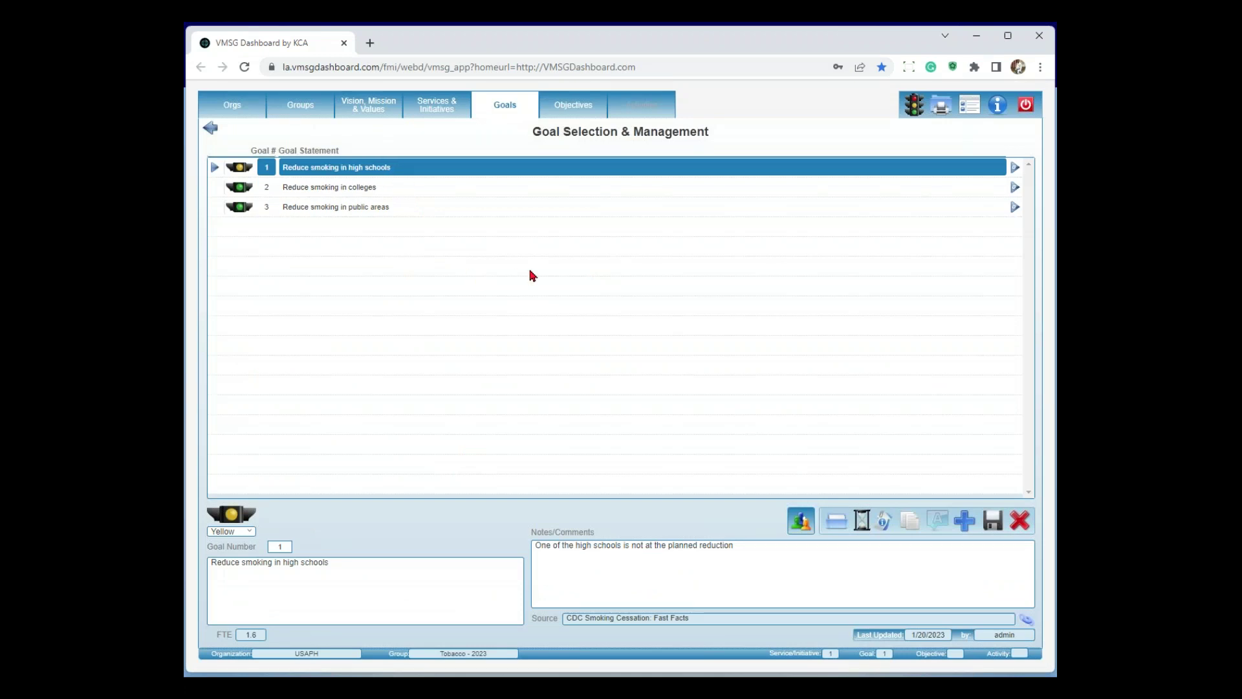
Discard changes to reach Objectives, then view all users as objective leads without changing the lead
left_click(570, 107)
left_click(670, 406)
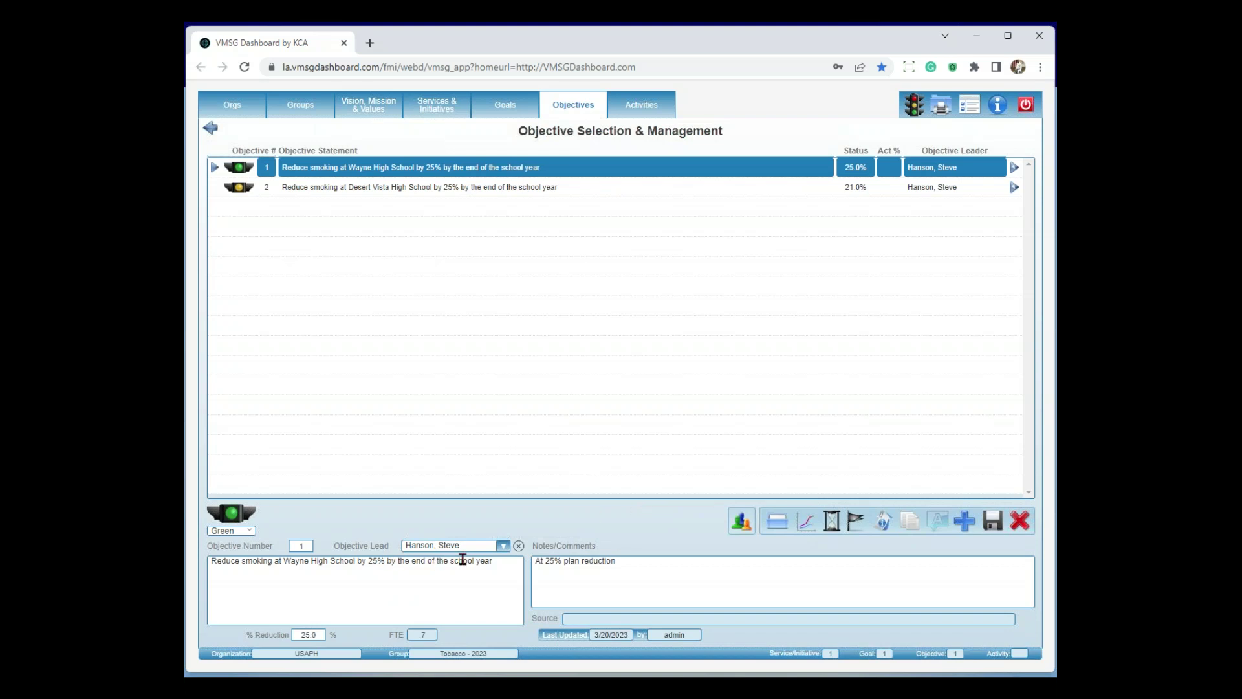
left_click(503, 545)
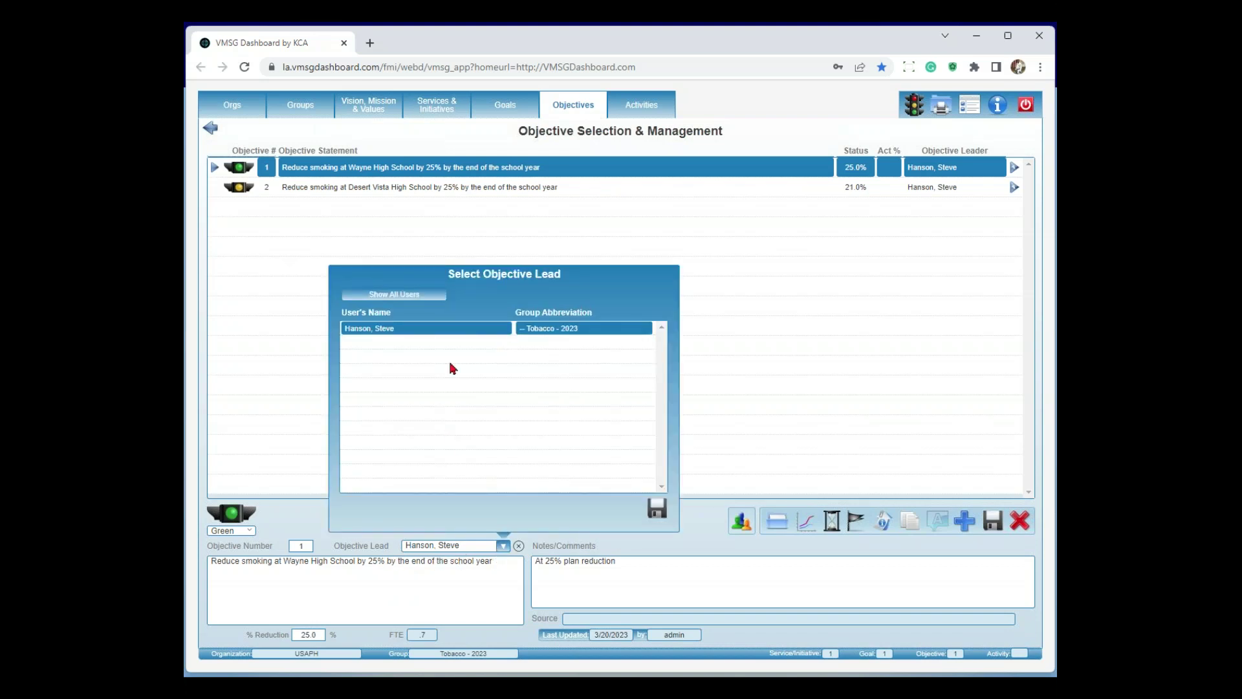
left_click(403, 294)
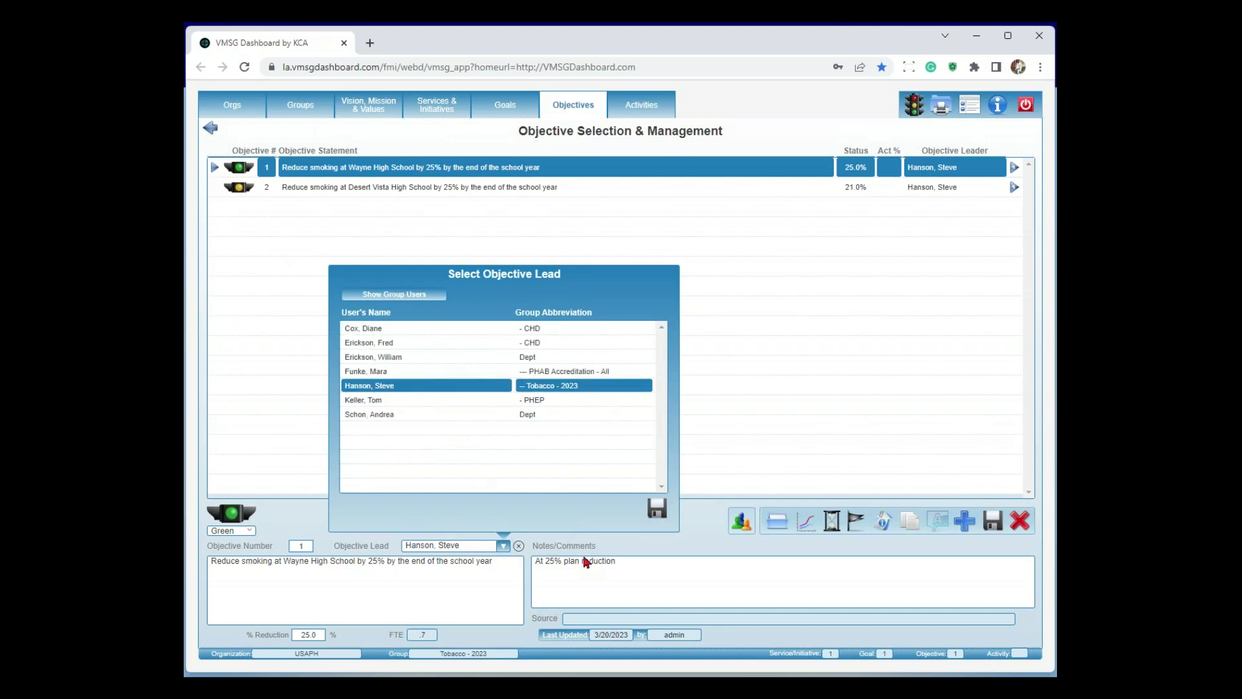
left_click(636, 549)
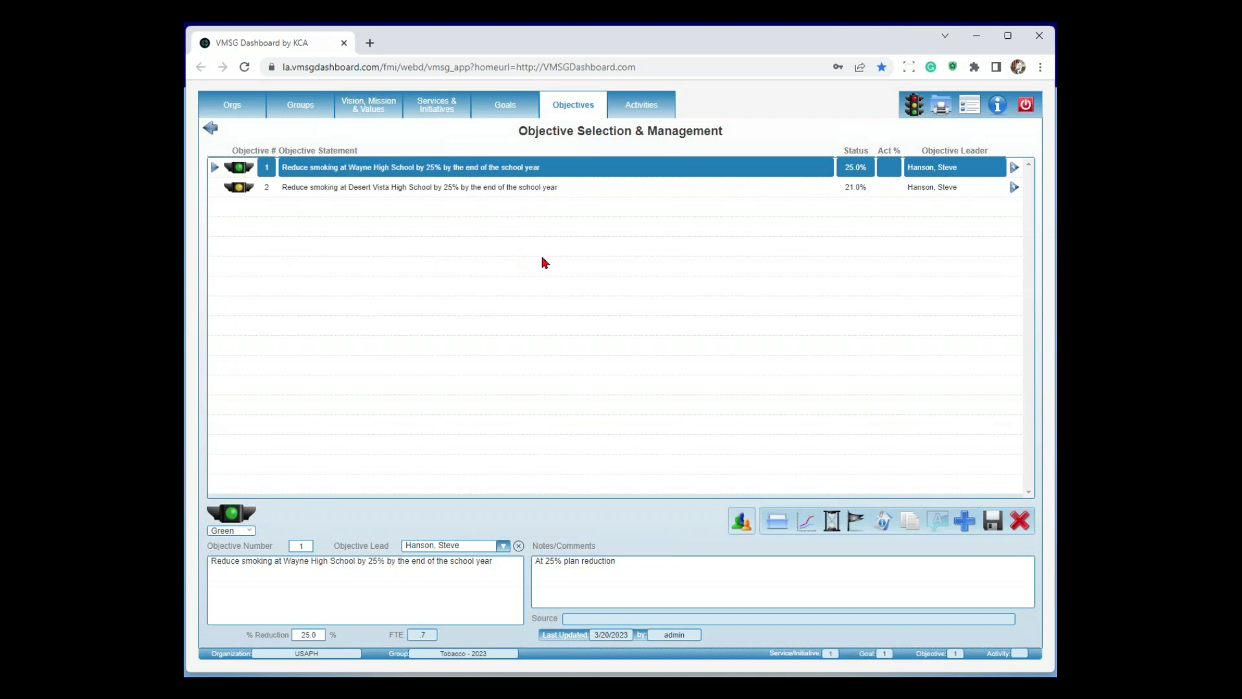
List the objective's three activities and show activity 1's Activity Type choices
left_click(634, 108)
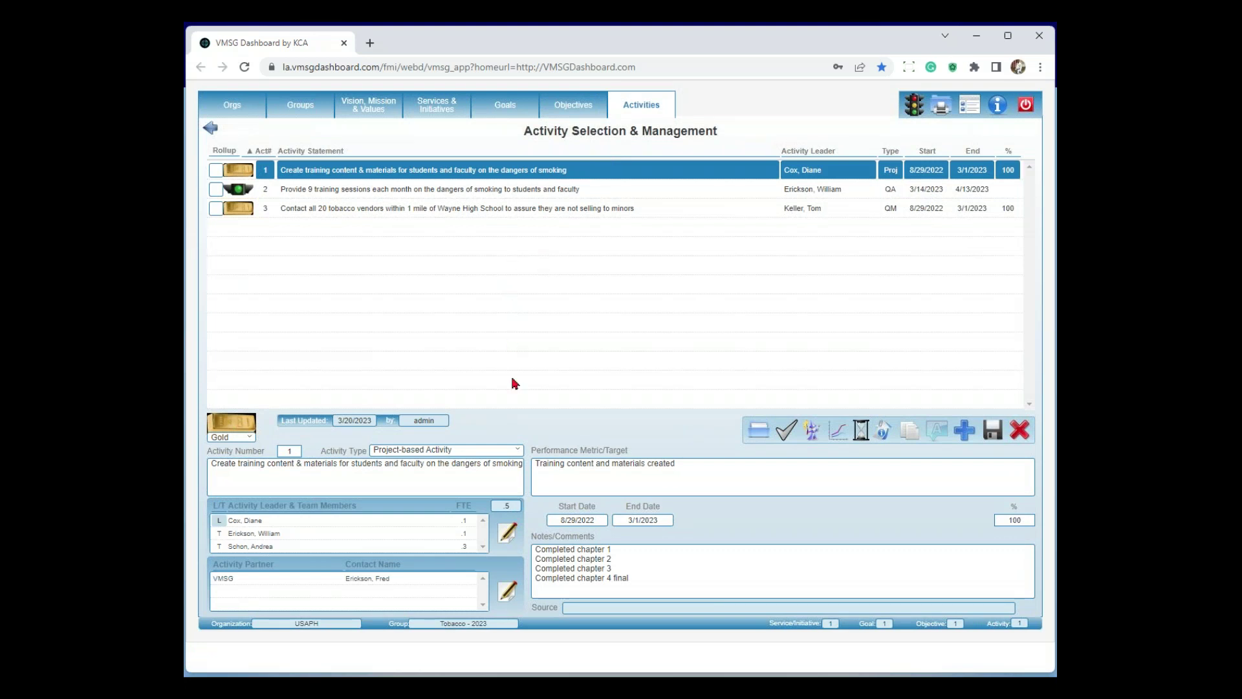
left_click(521, 452)
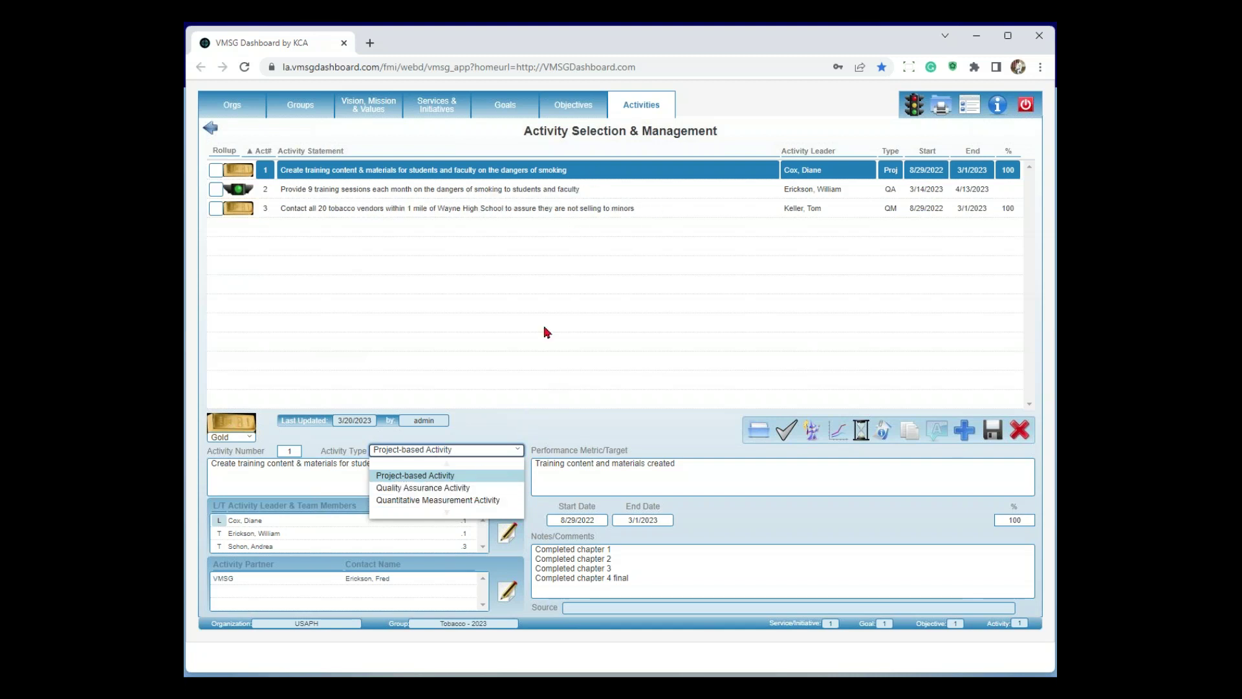
Dismiss the Activity Type list, keeping activity 1 as a Project-based Activity
left_click(530, 424)
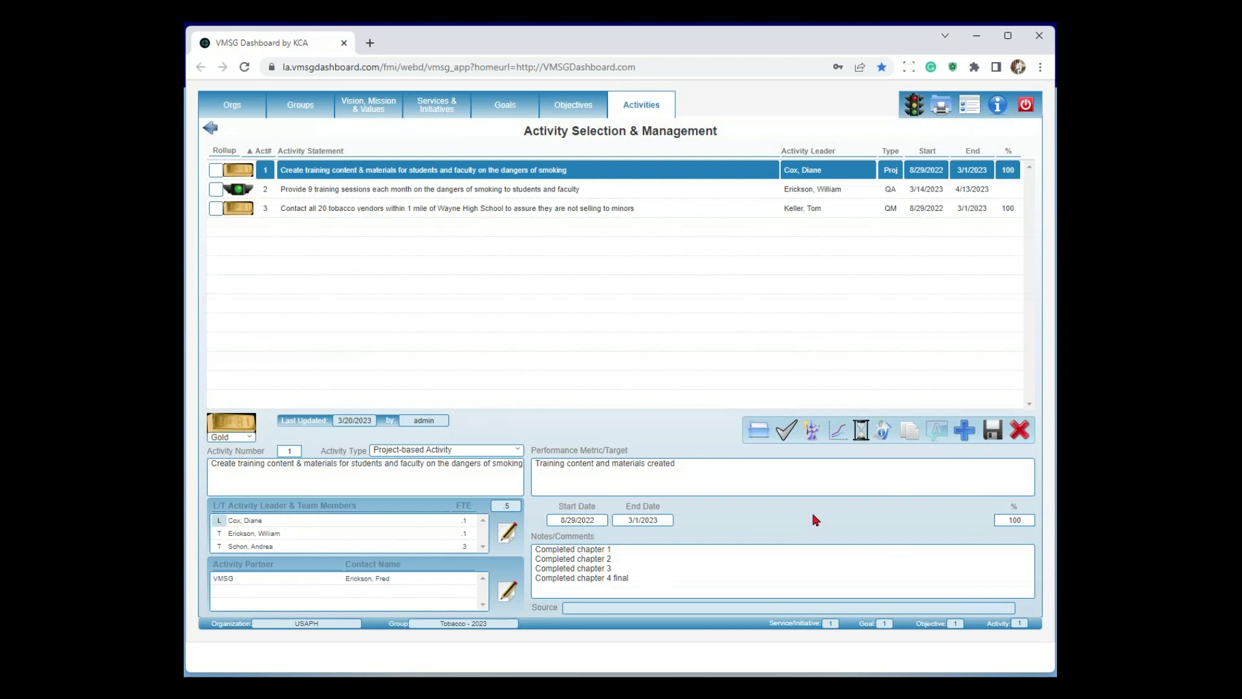
left_click(812, 431)
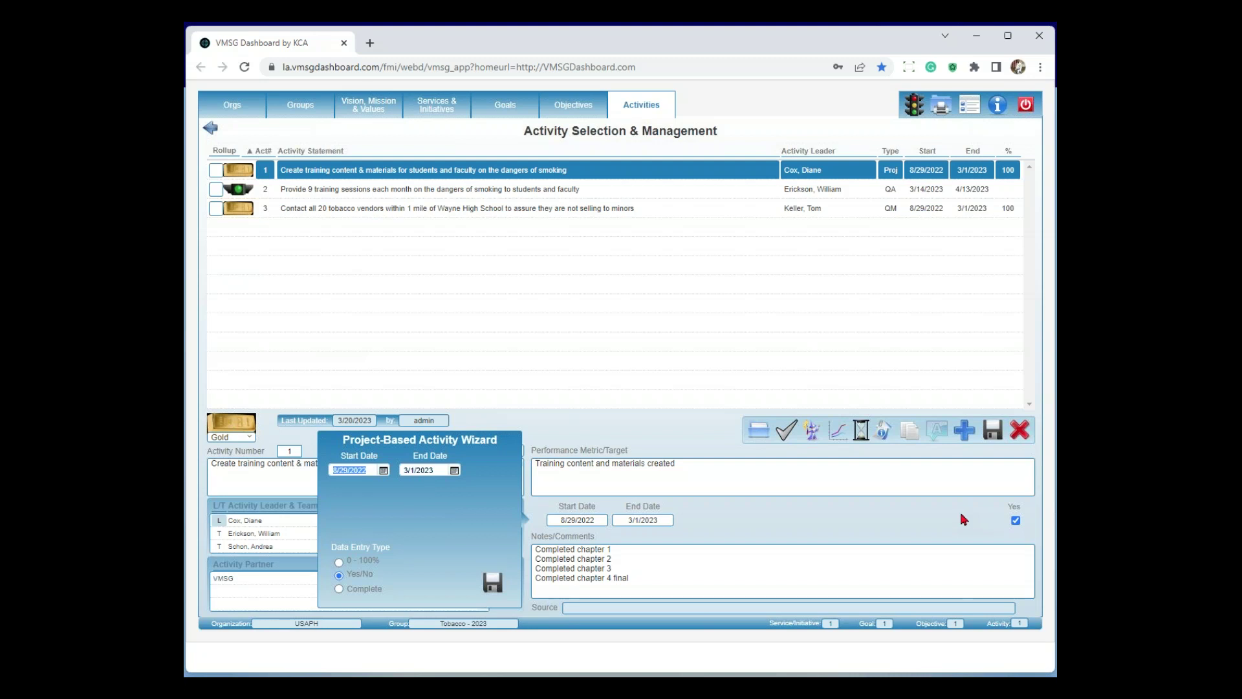
left_click(339, 589)
left_click(339, 561)
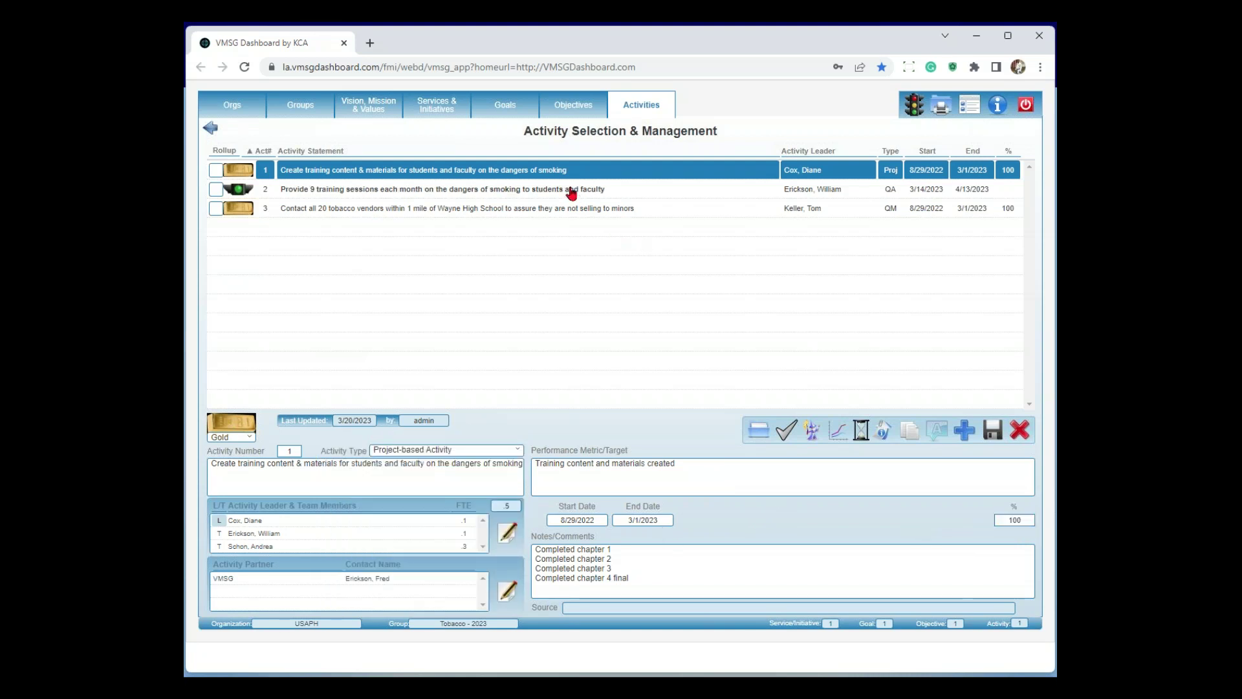
left_click(572, 192)
left_click(675, 405)
left_click(555, 171)
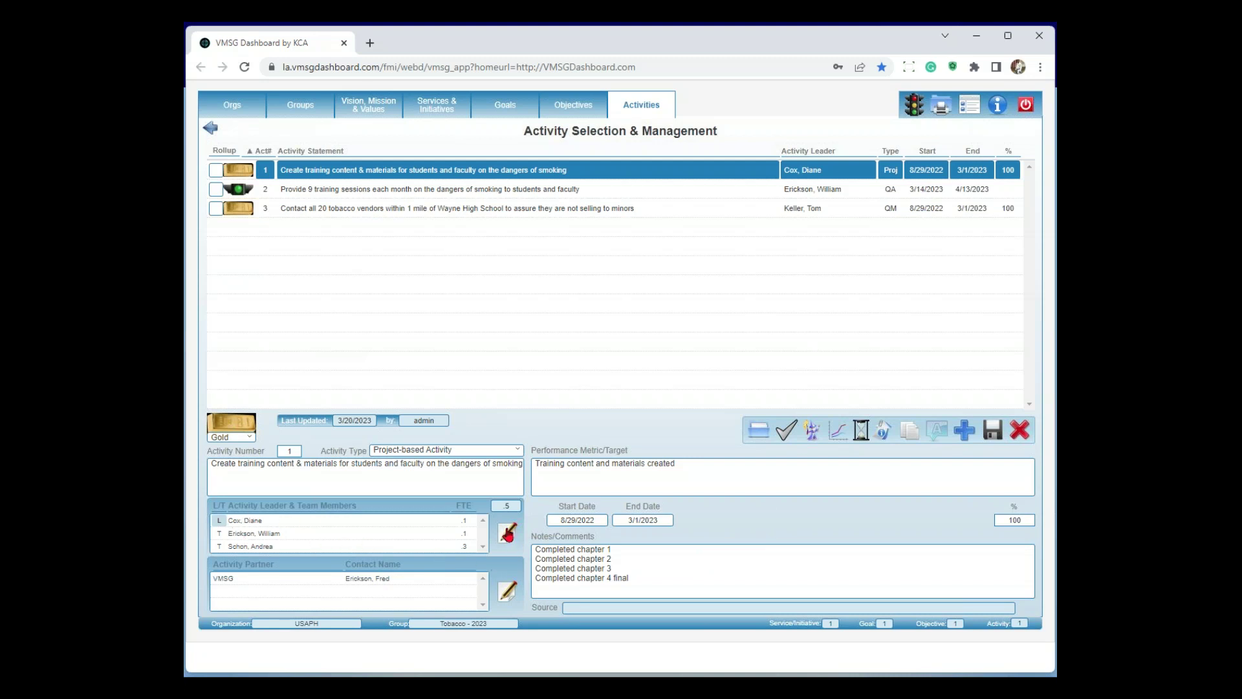
left_click(509, 533)
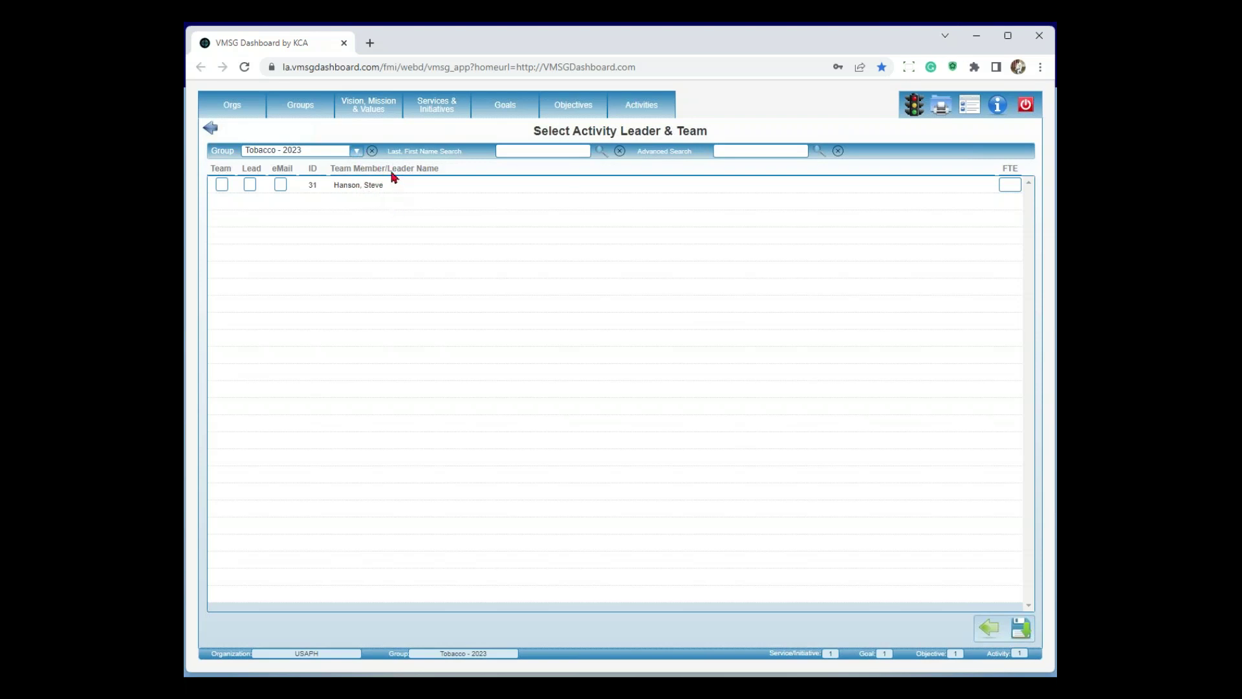
Clear the Group filter to view all users, then return to the objectives without changing the team
left_click(373, 151)
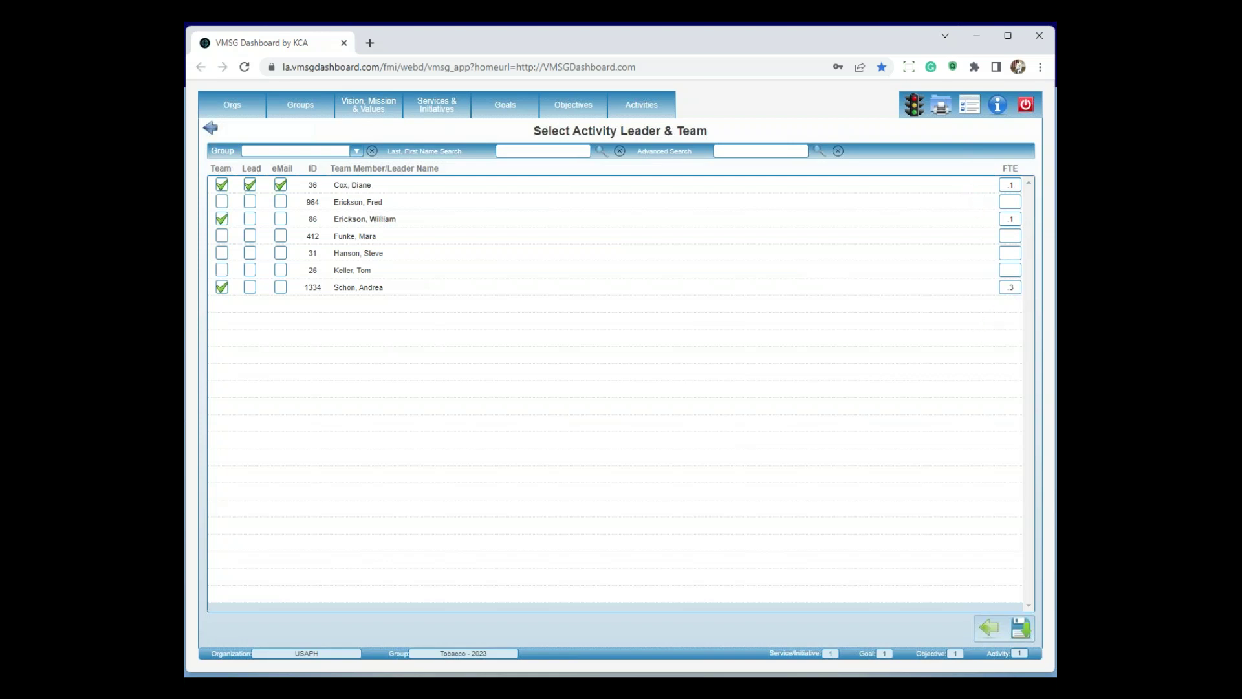
left_click(987, 627)
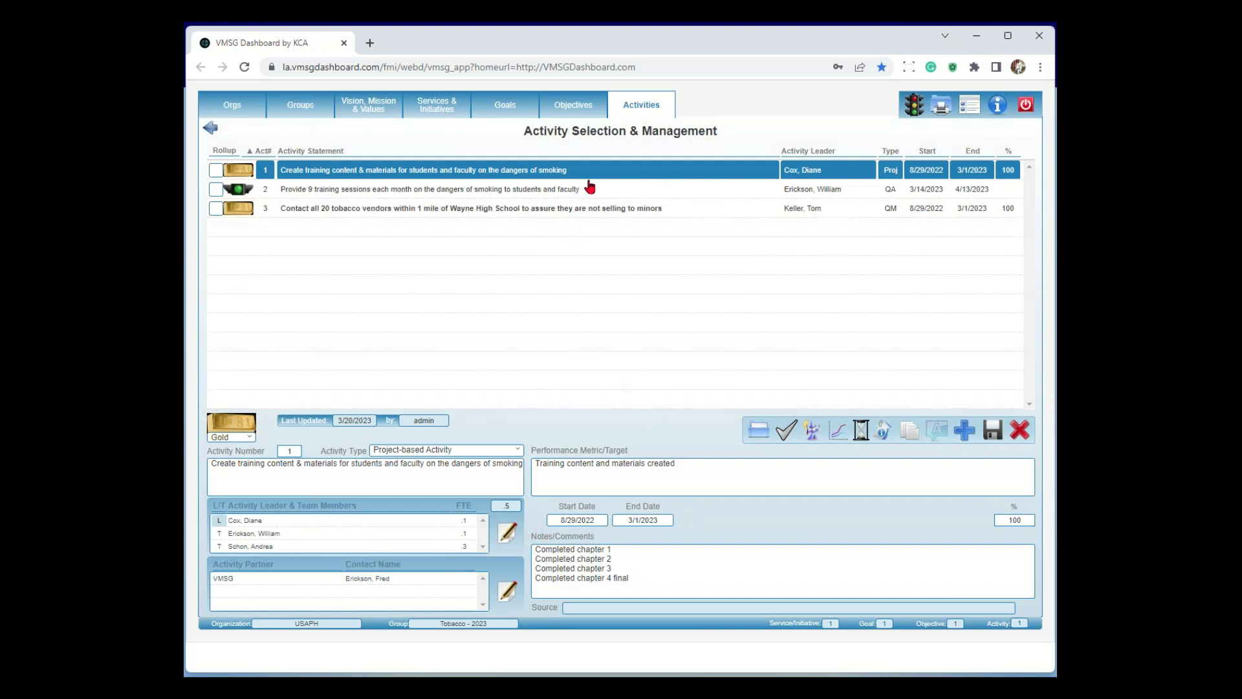
left_click(579, 109)
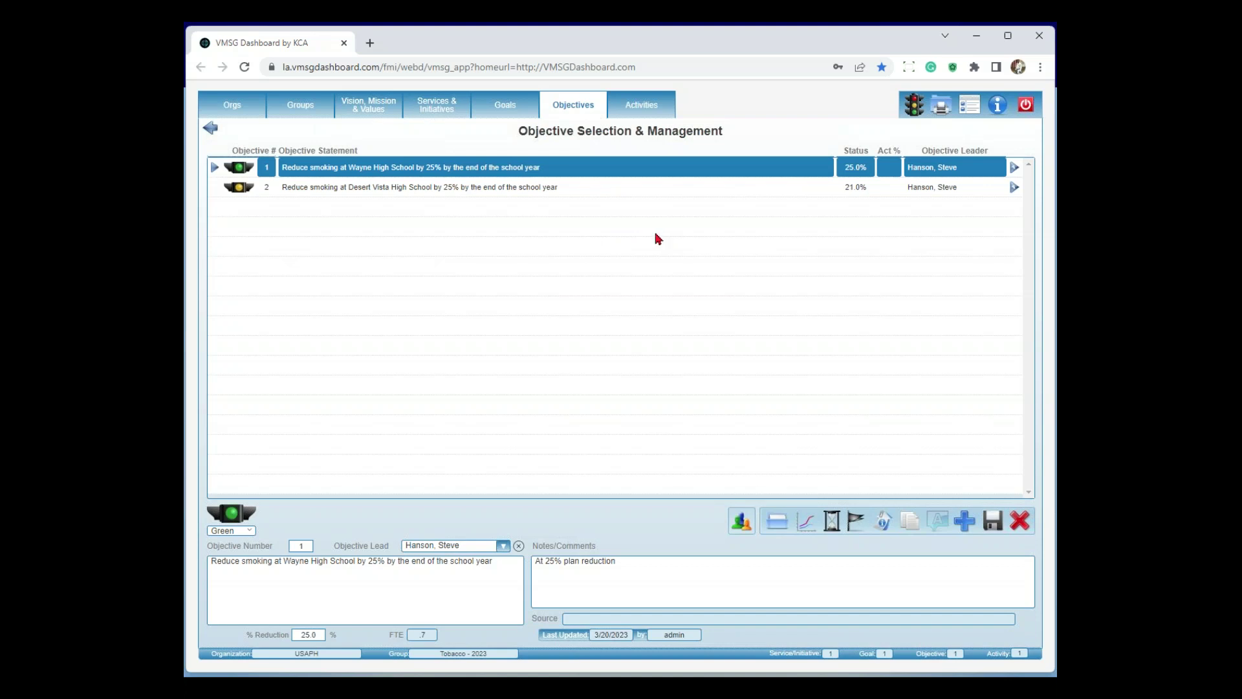
Show activity 1's partners and the VMSG Dashboard partner's CEO contact
left_click(654, 115)
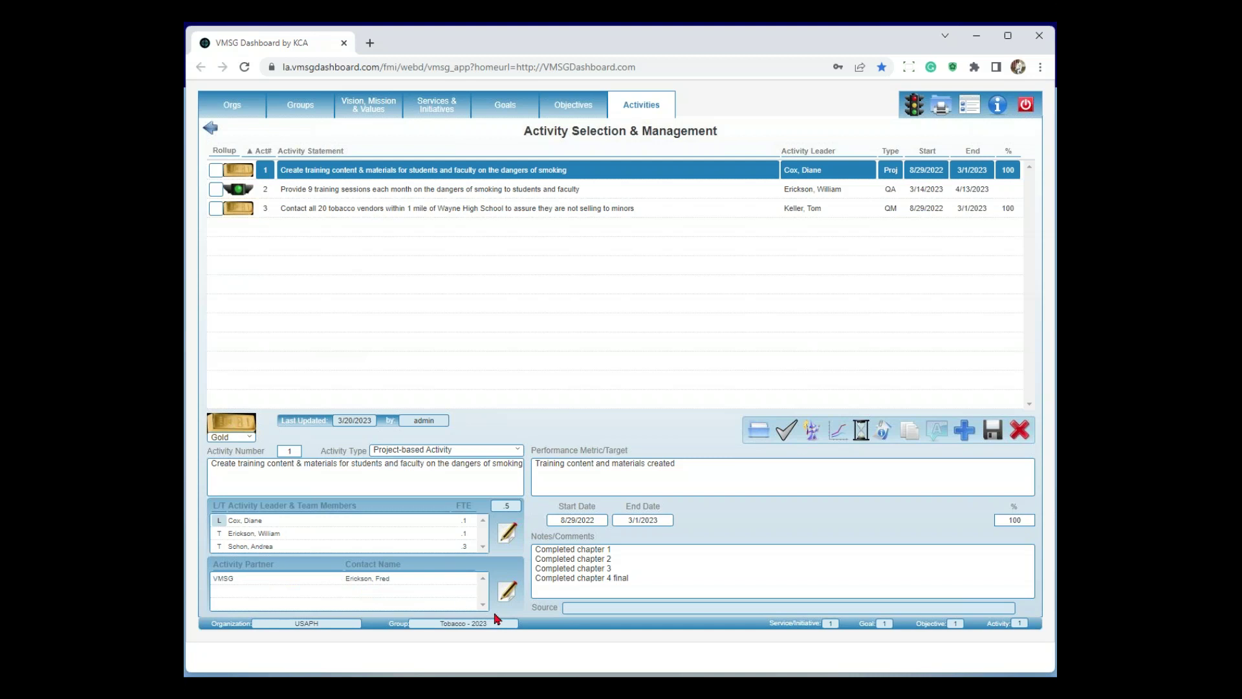
left_click(508, 593)
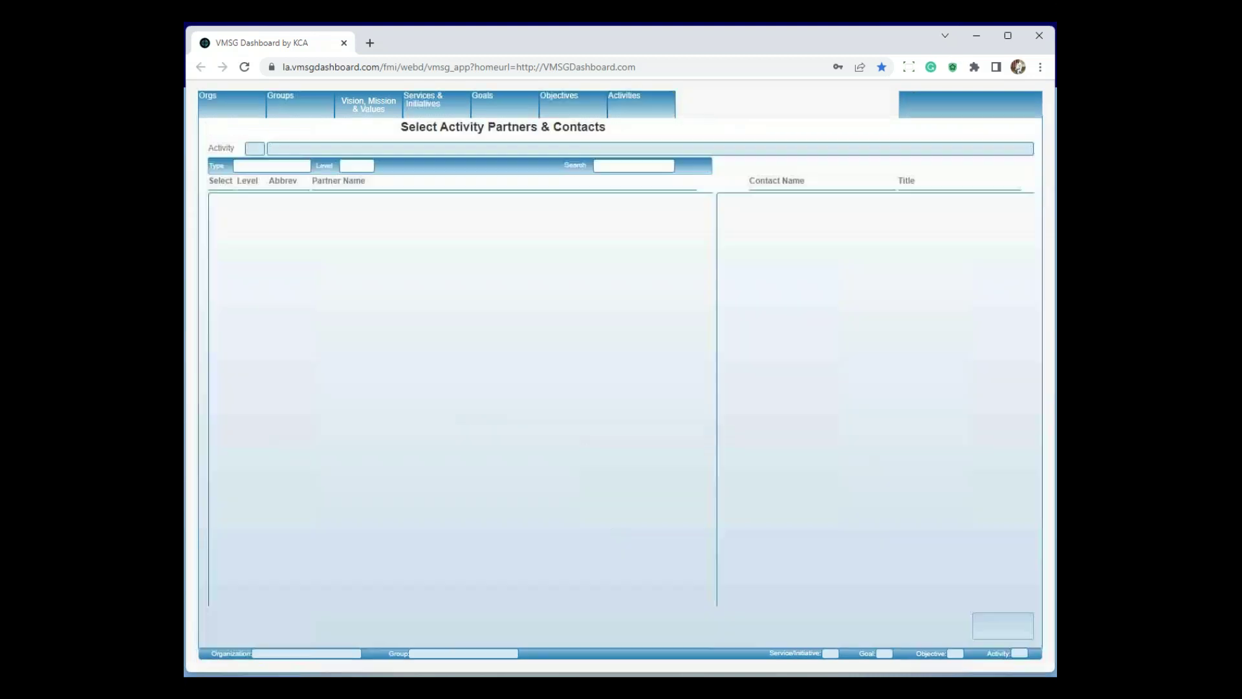
left_click(340, 262)
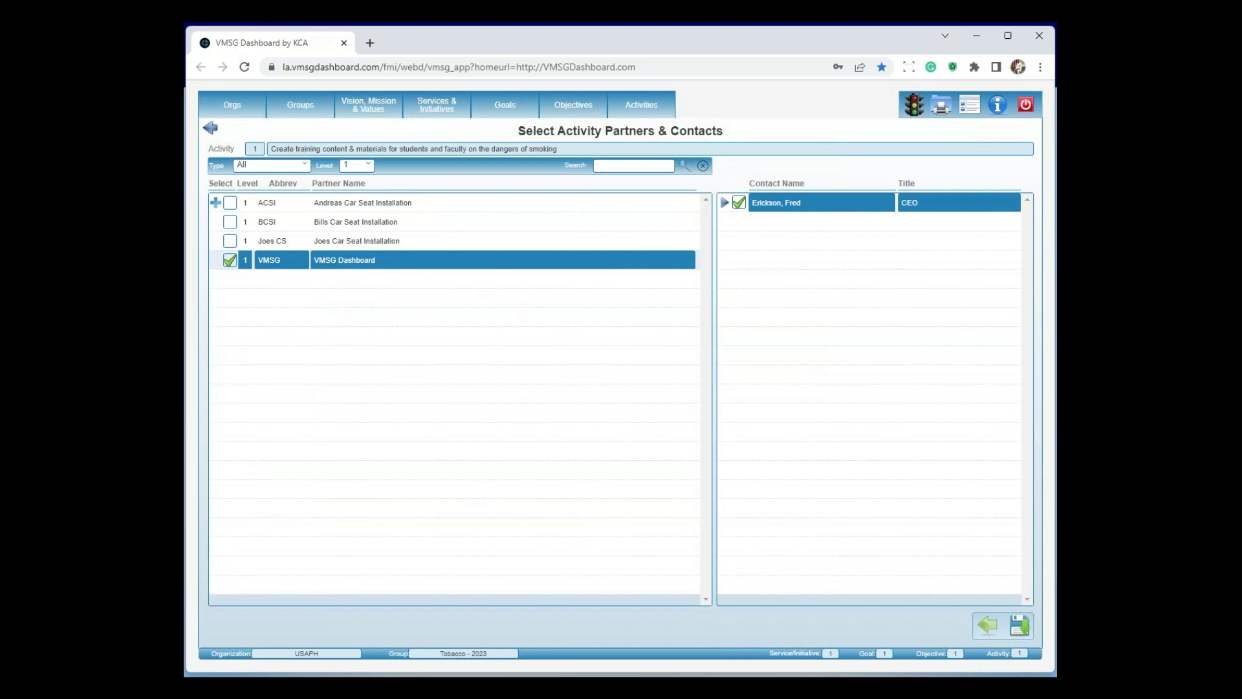
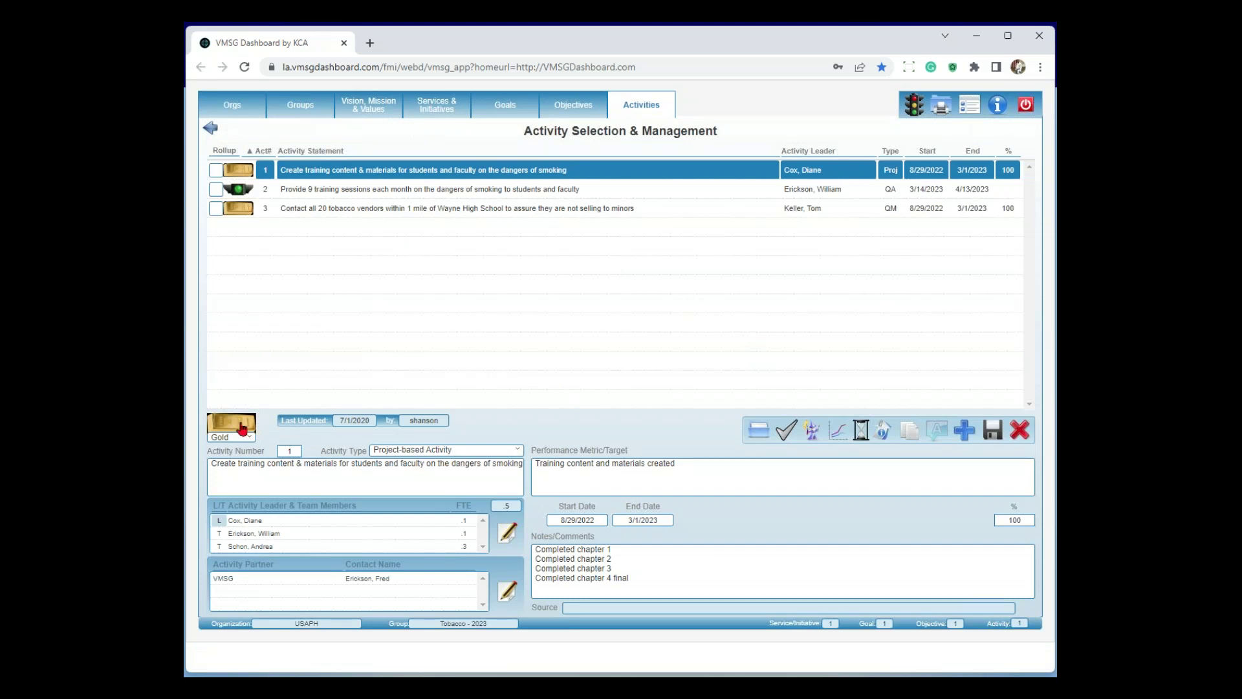
Select activity 2, leave its Activity Type unchanged, and open its Quality Assurance Activity Wizard
left_click(583, 193)
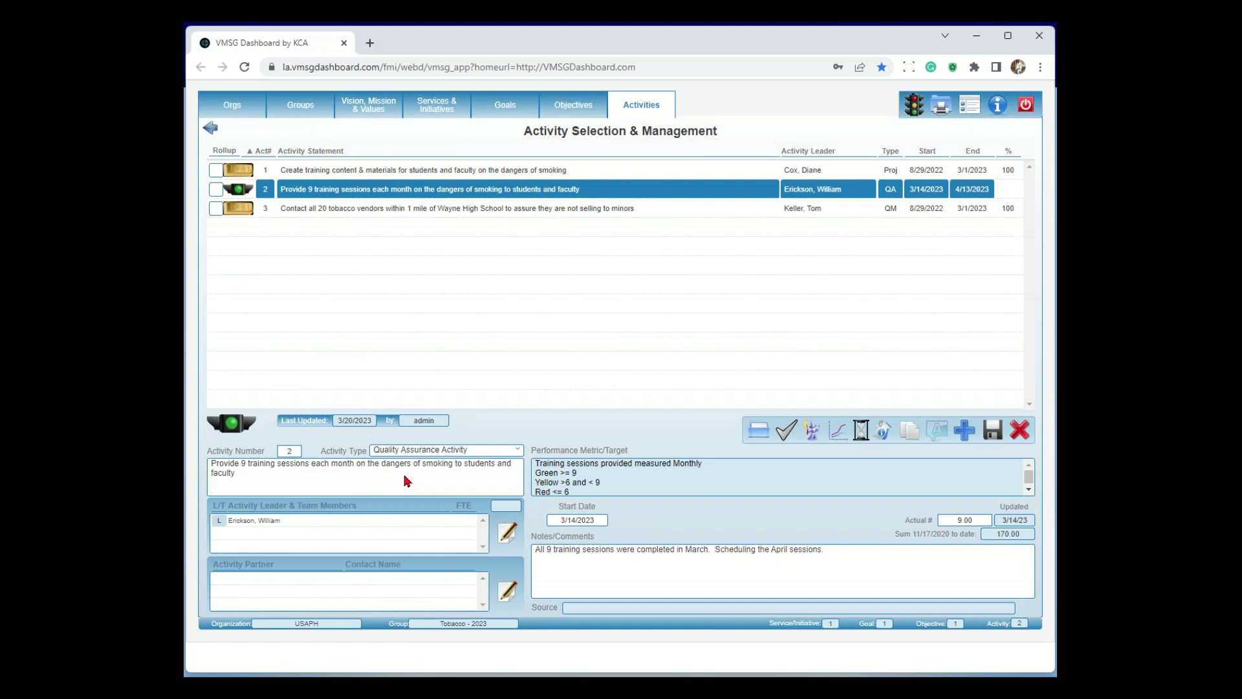
left_click(518, 451)
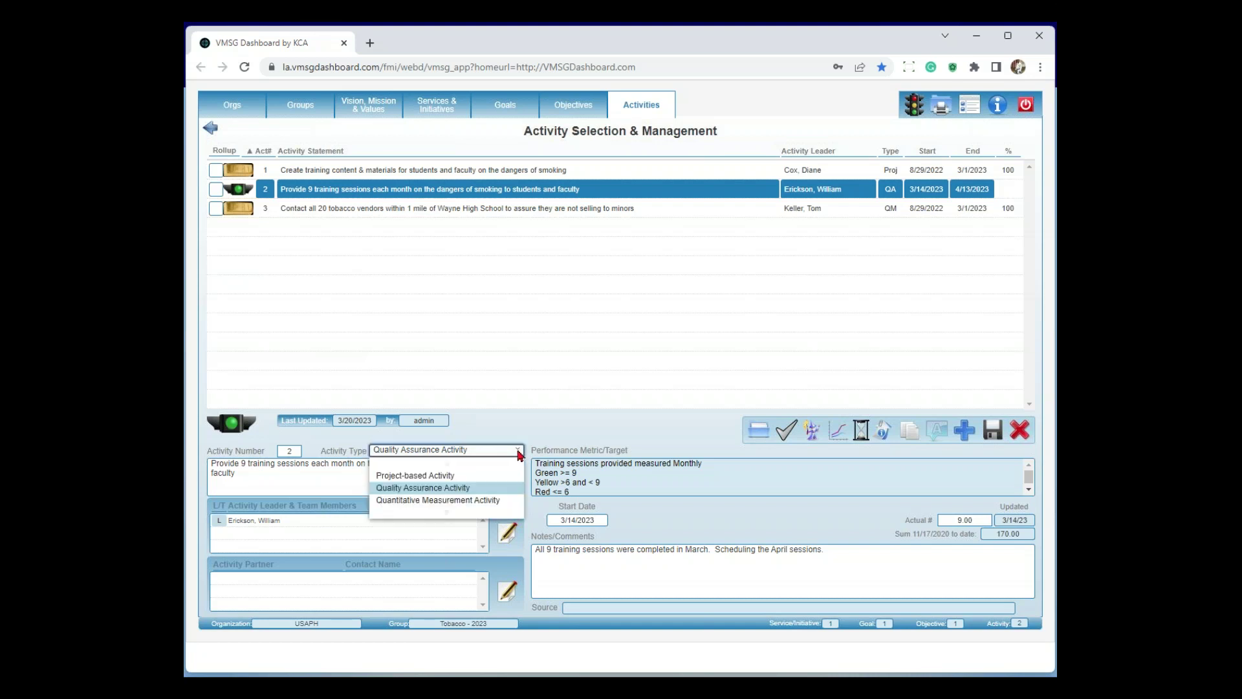
left_click(562, 433)
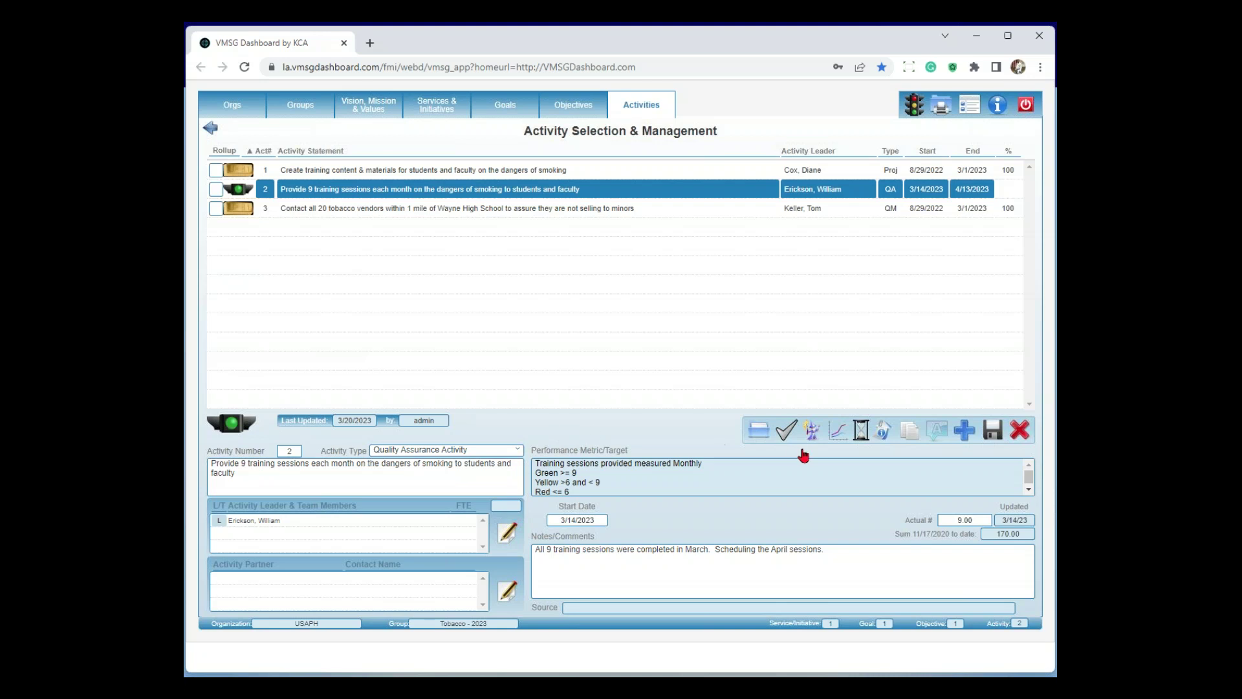
left_click(812, 432)
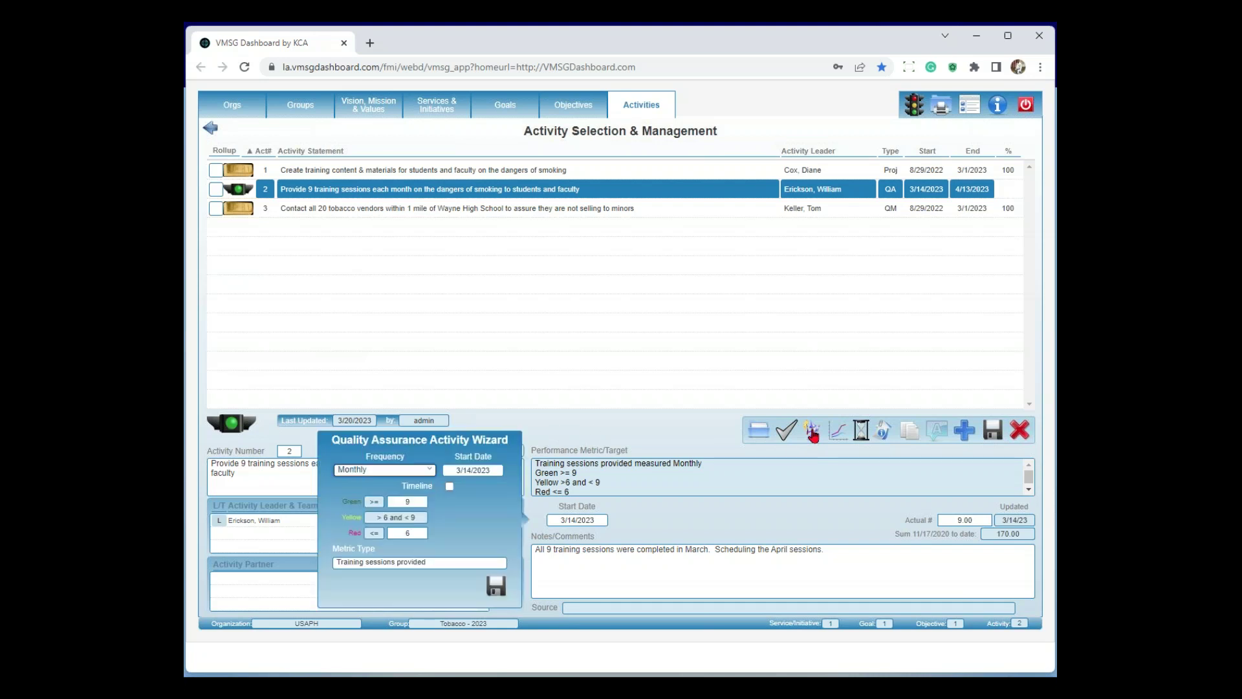
Keep activity 2's wizard frequency at Monthly, close the wizard, and select activity 3
left_click(479, 470)
left_click(427, 472)
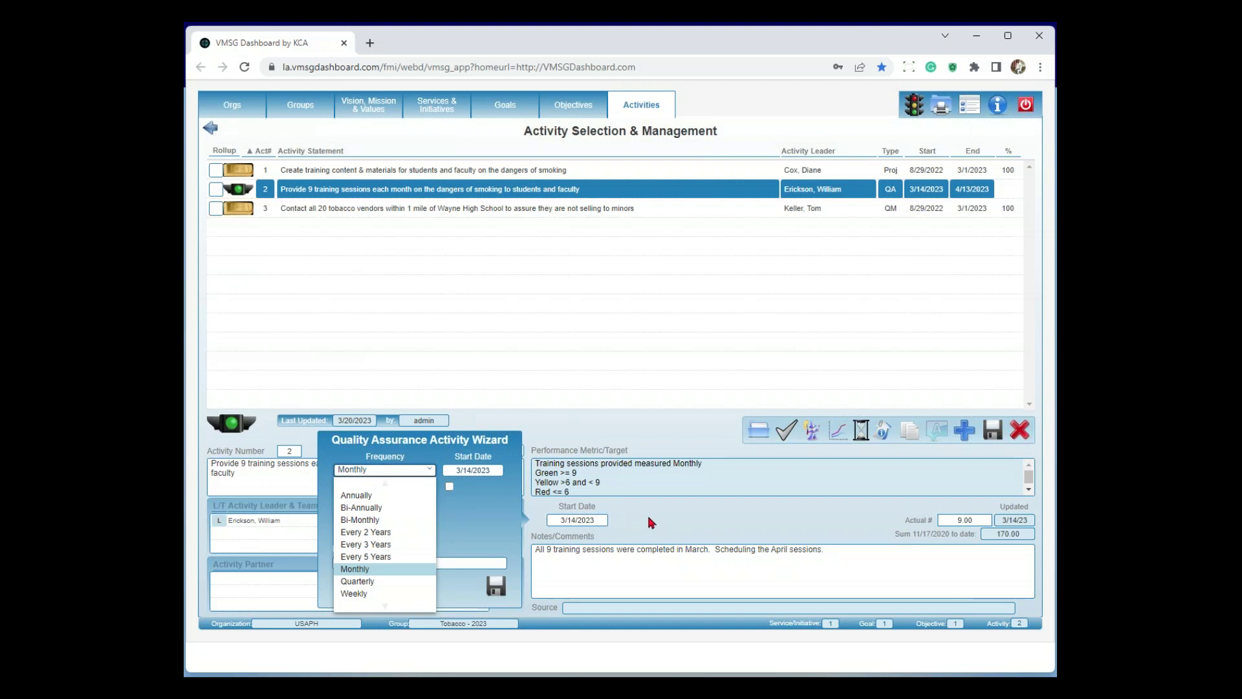
left_click(508, 525)
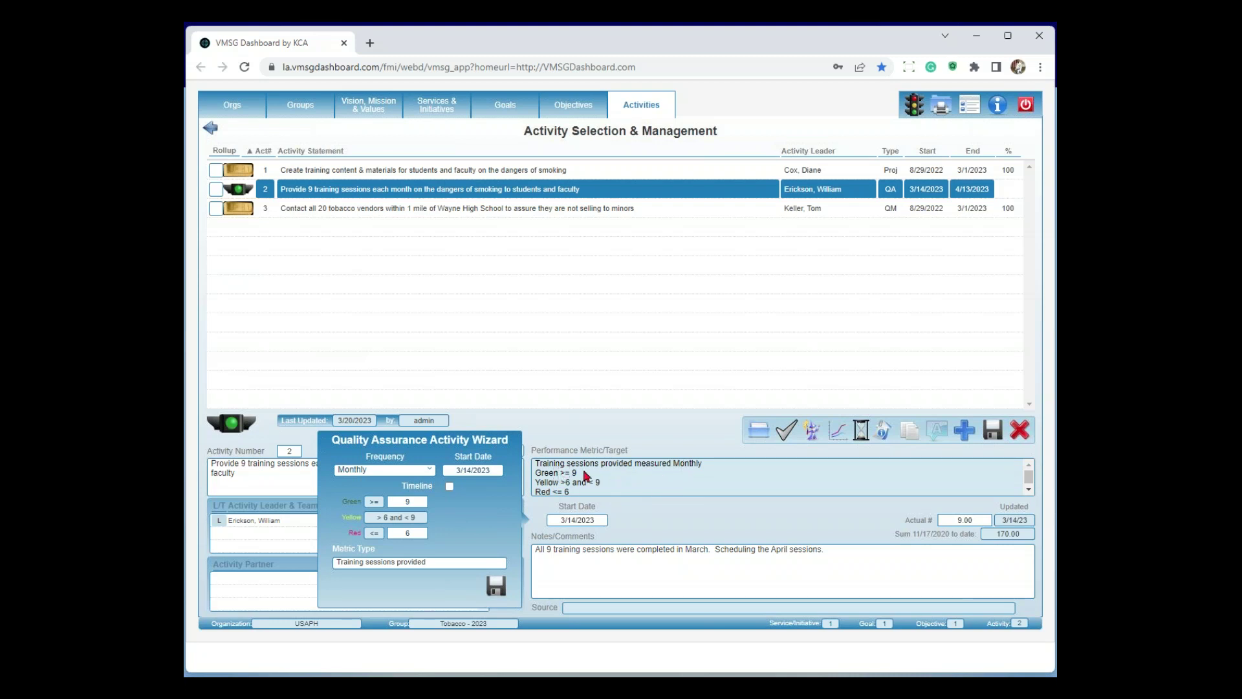
left_click(704, 520)
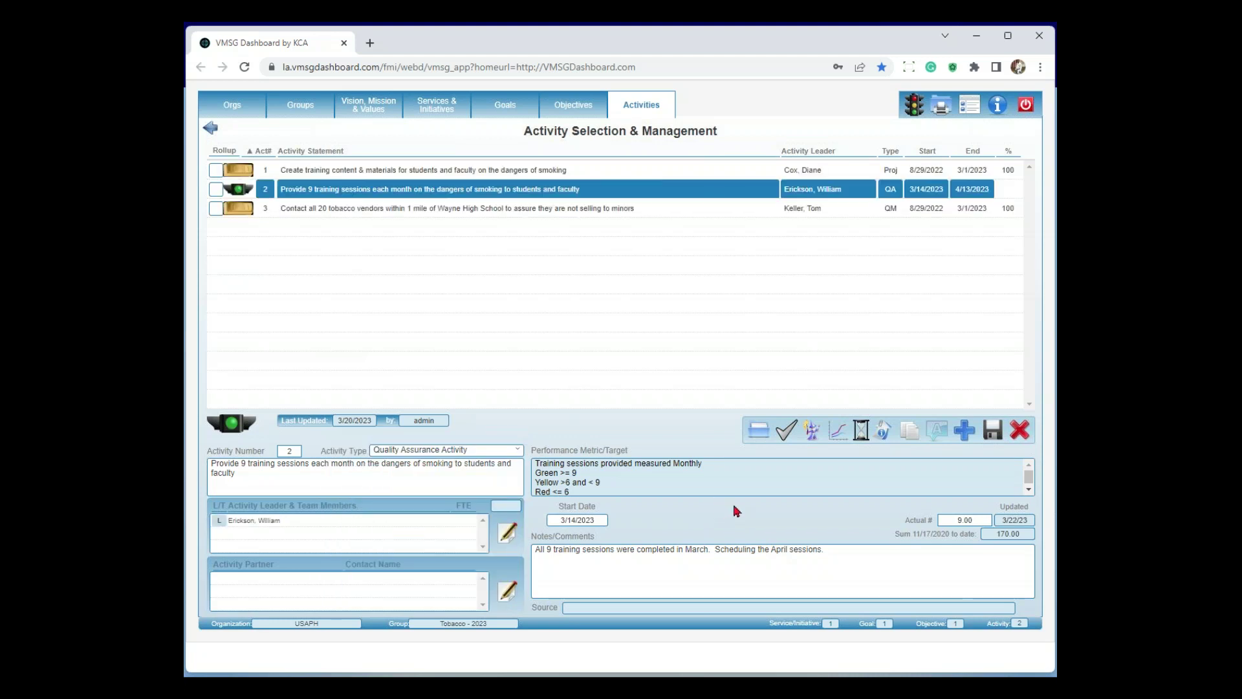
left_click(481, 214)
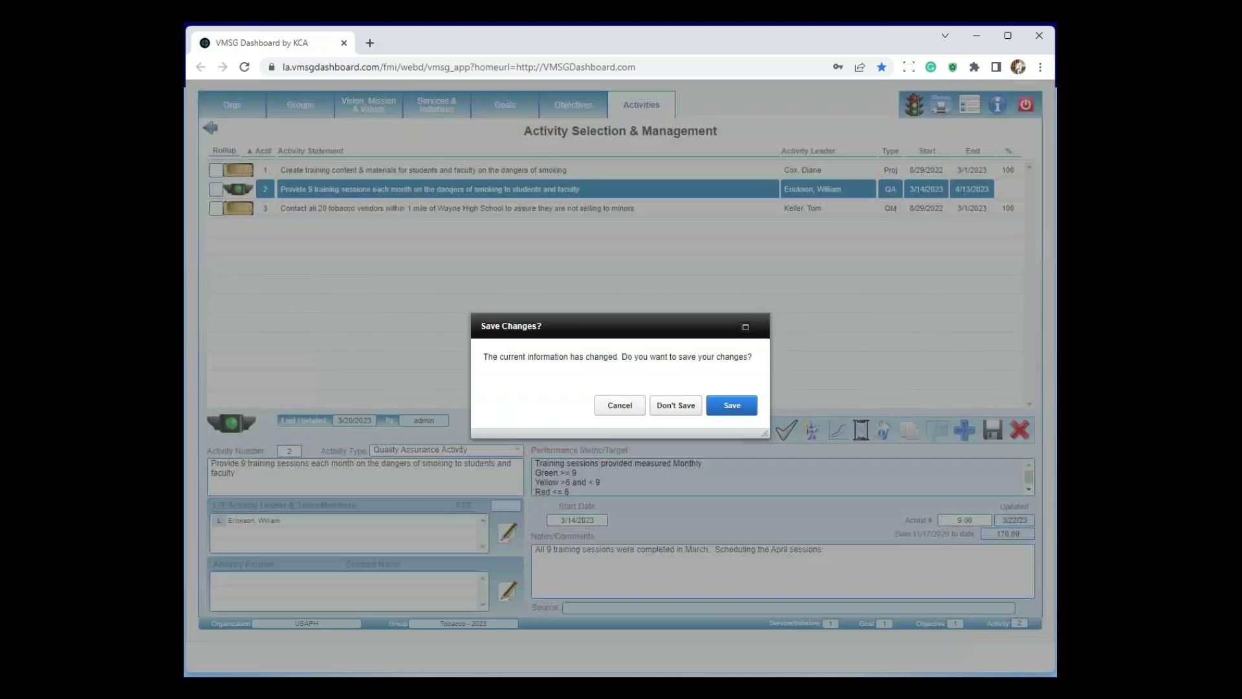
Answer the Save Changes? prompt for activity 2 so activity 3, vendor contact, opens
left_click(670, 405)
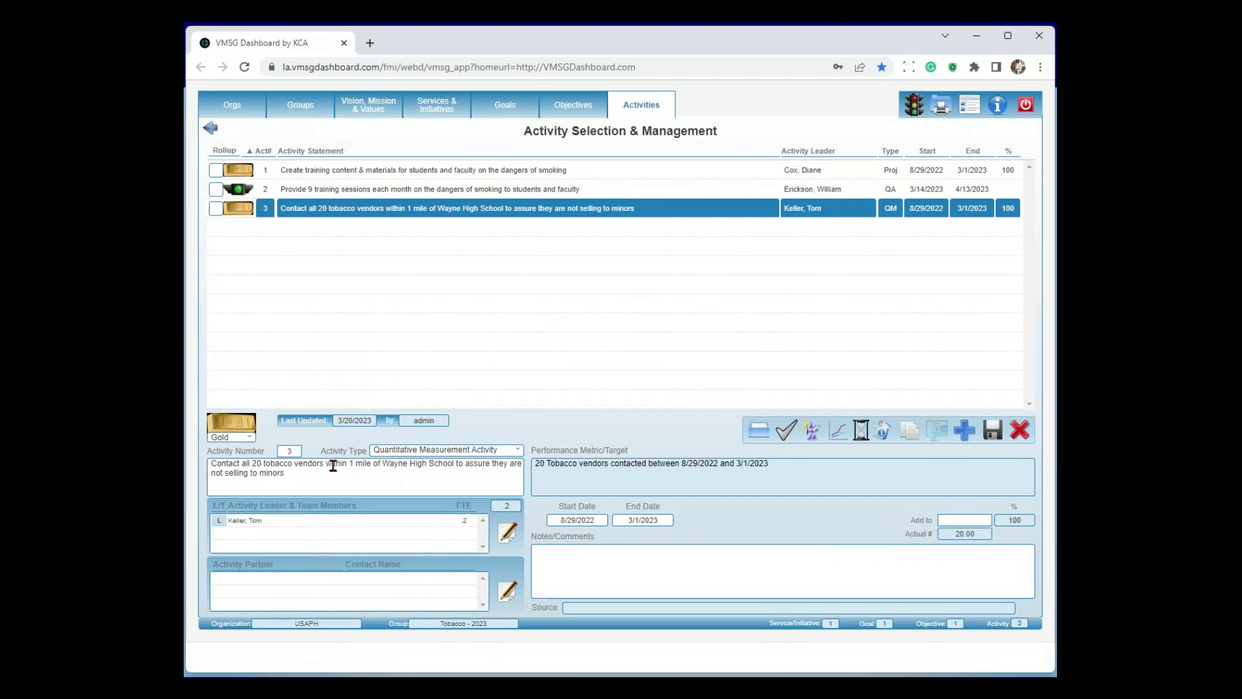
left_click(810, 433)
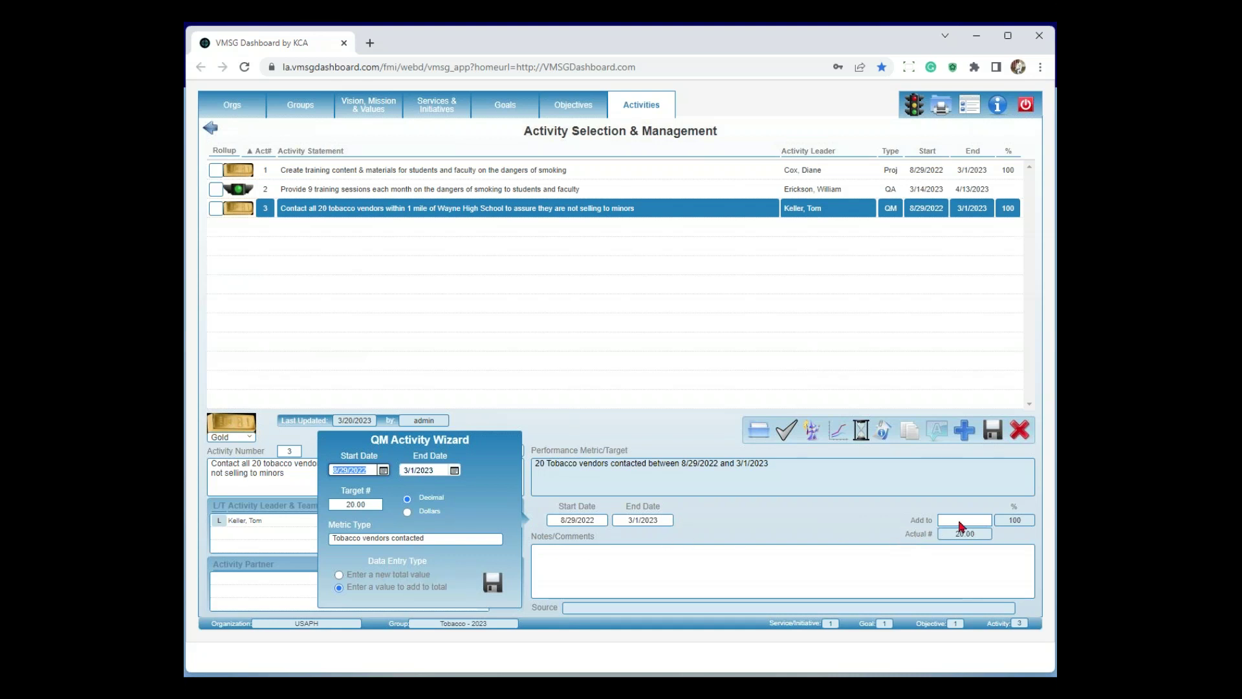
left_click(743, 520)
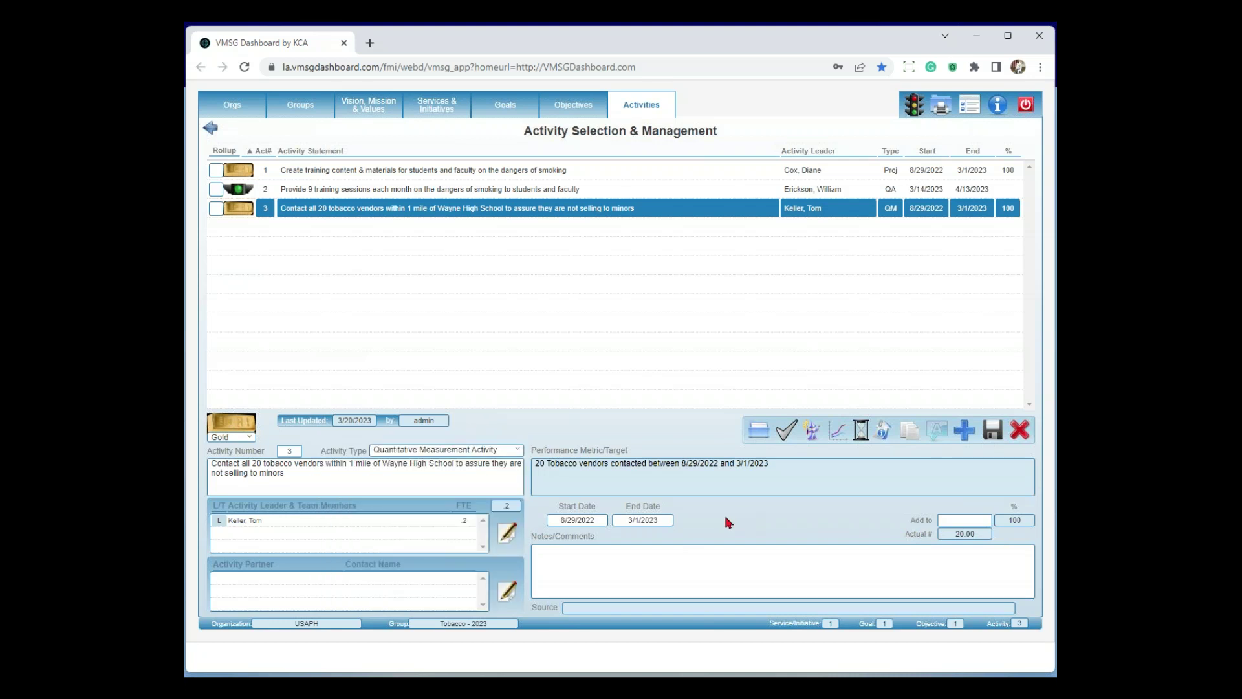
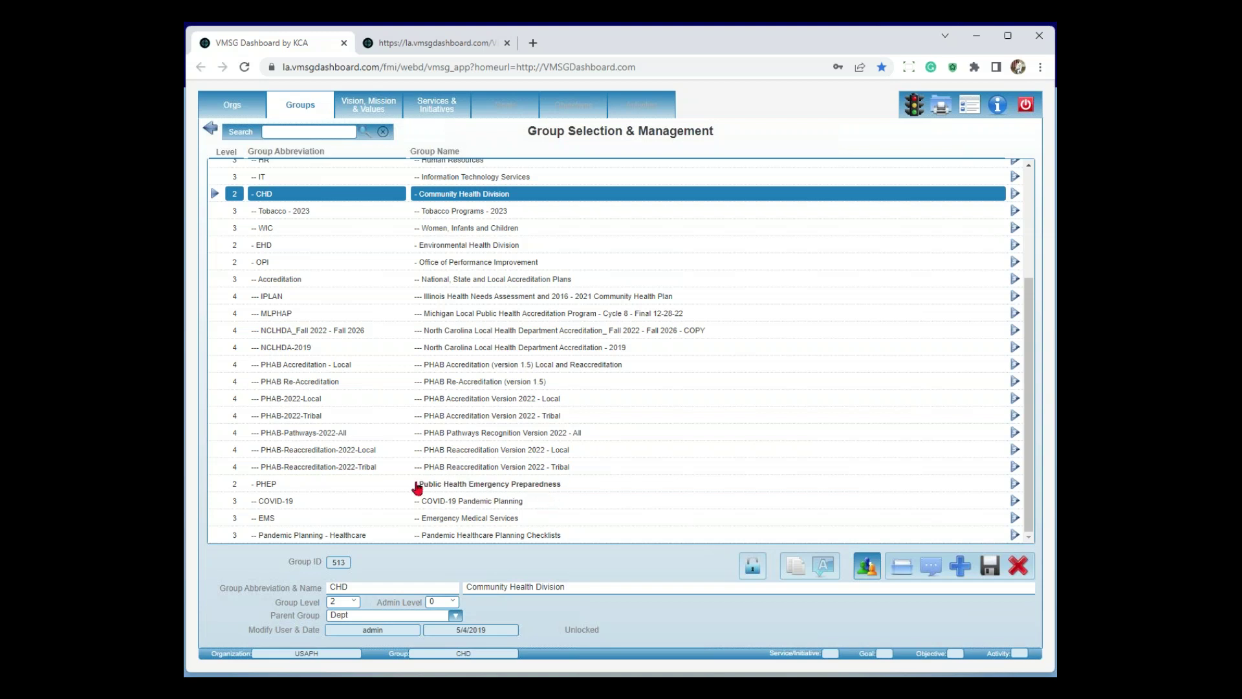
Select the PHAB-Reaccreditation-2022-Local group and list its seven Accreditation Process goals
left_click(311, 453)
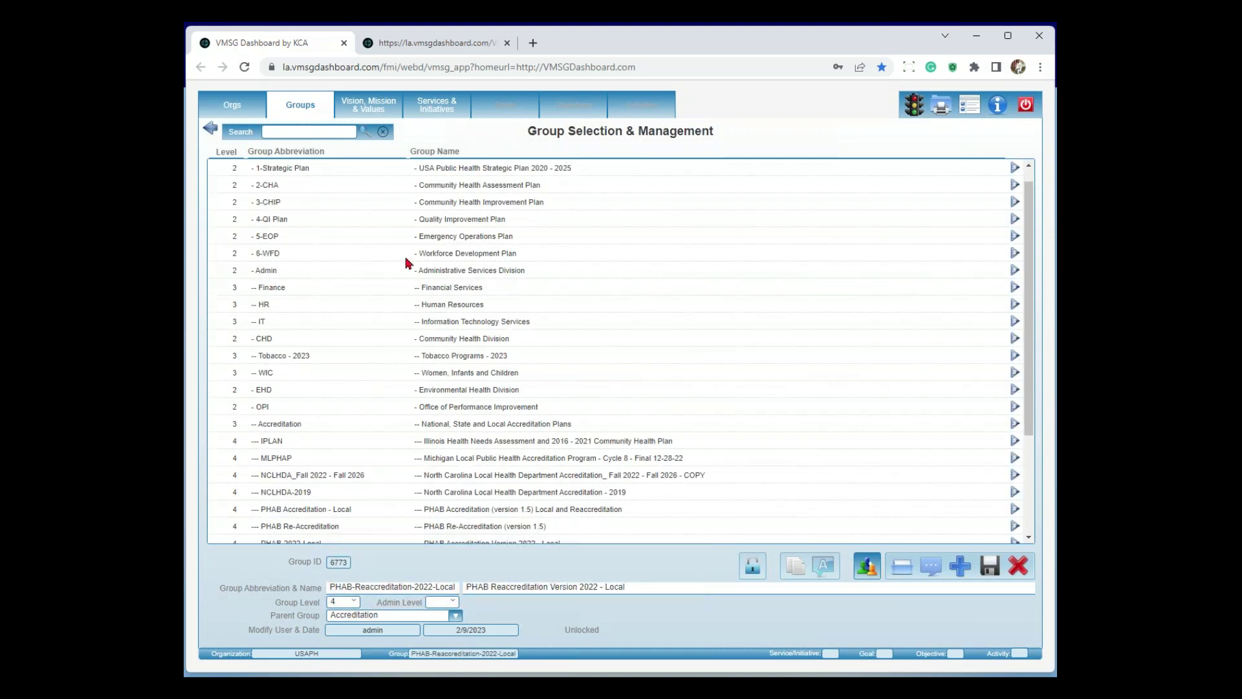
left_click(437, 113)
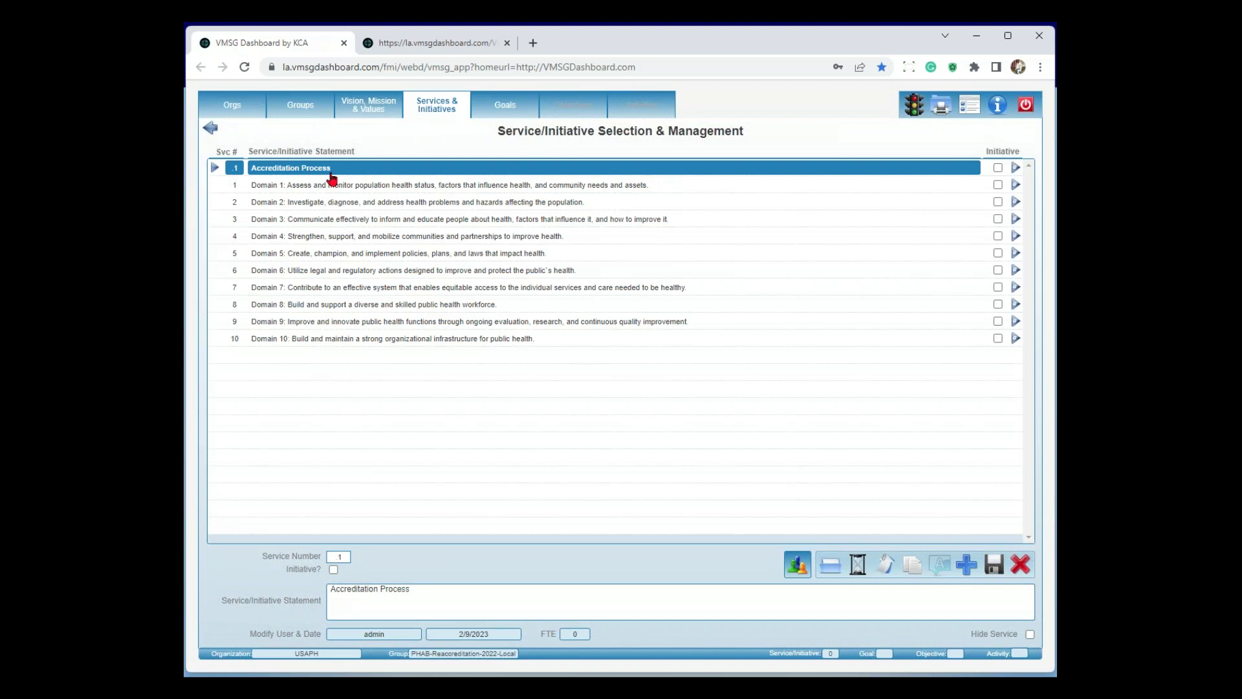
left_click(502, 116)
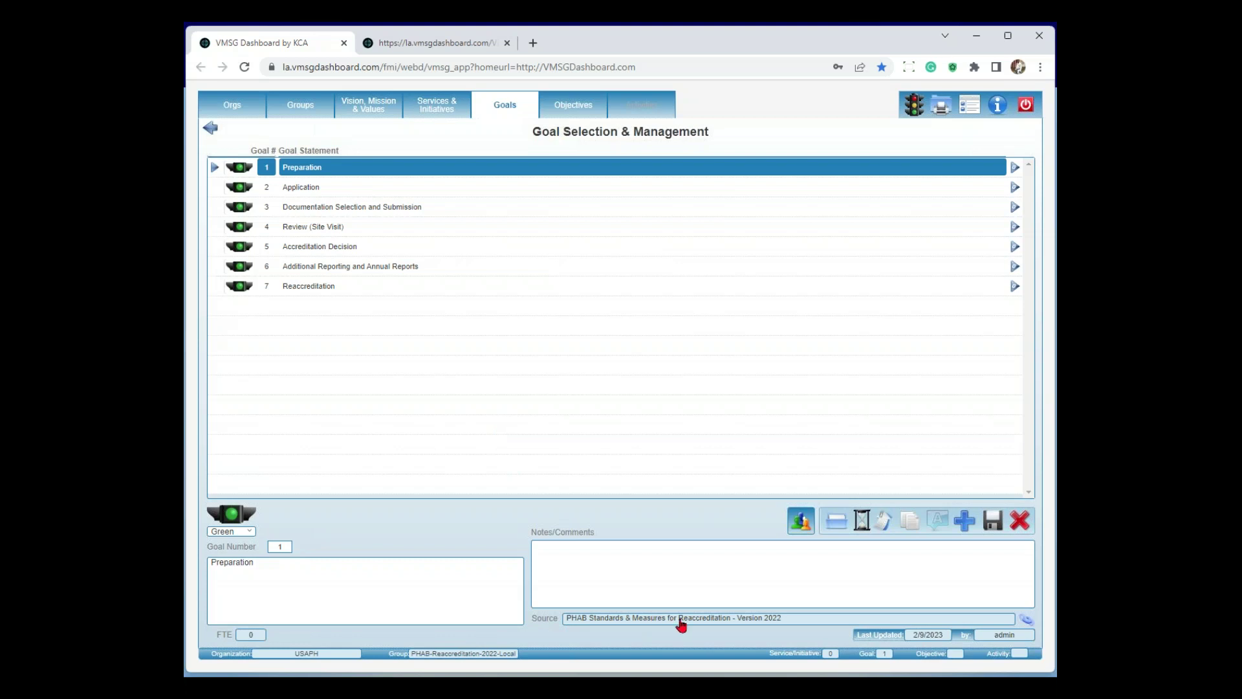
Check the table of contents of the PHAB Standards & Measures for Reaccreditation 2022 PDF, then return to the dashboard
left_click(1026, 621)
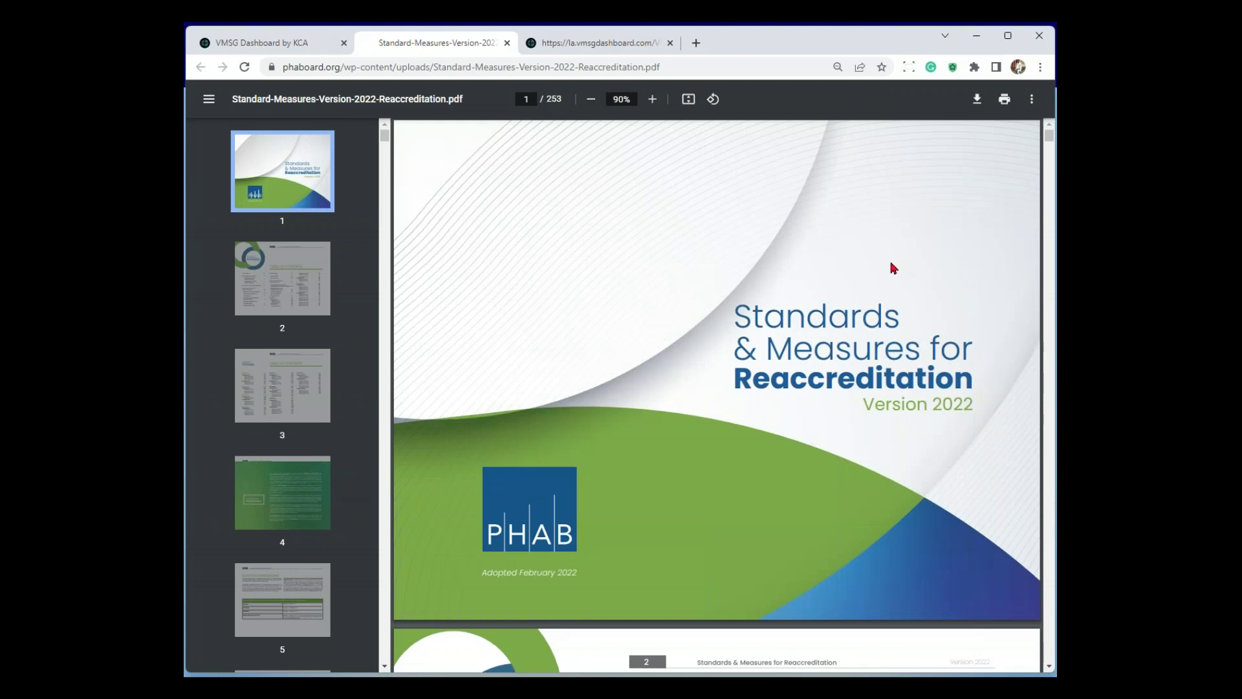
scroll(895, 268, "down", 7)
scroll(897, 277, "down", 1)
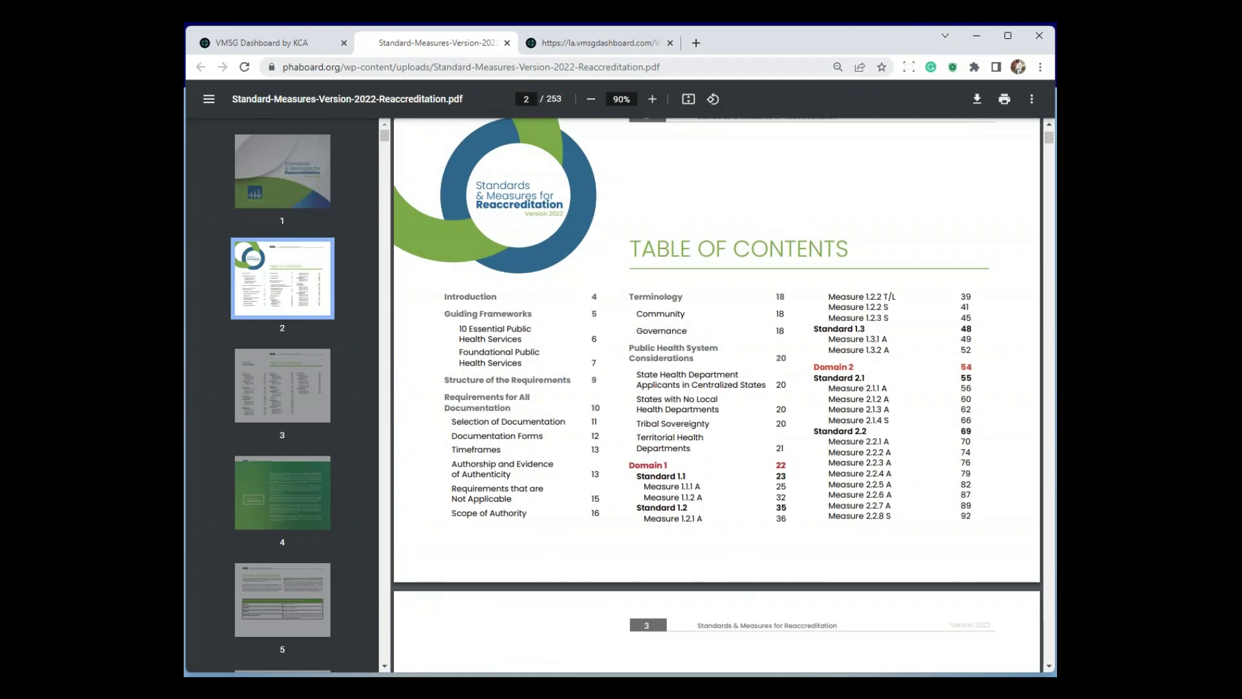
left_click(307, 48)
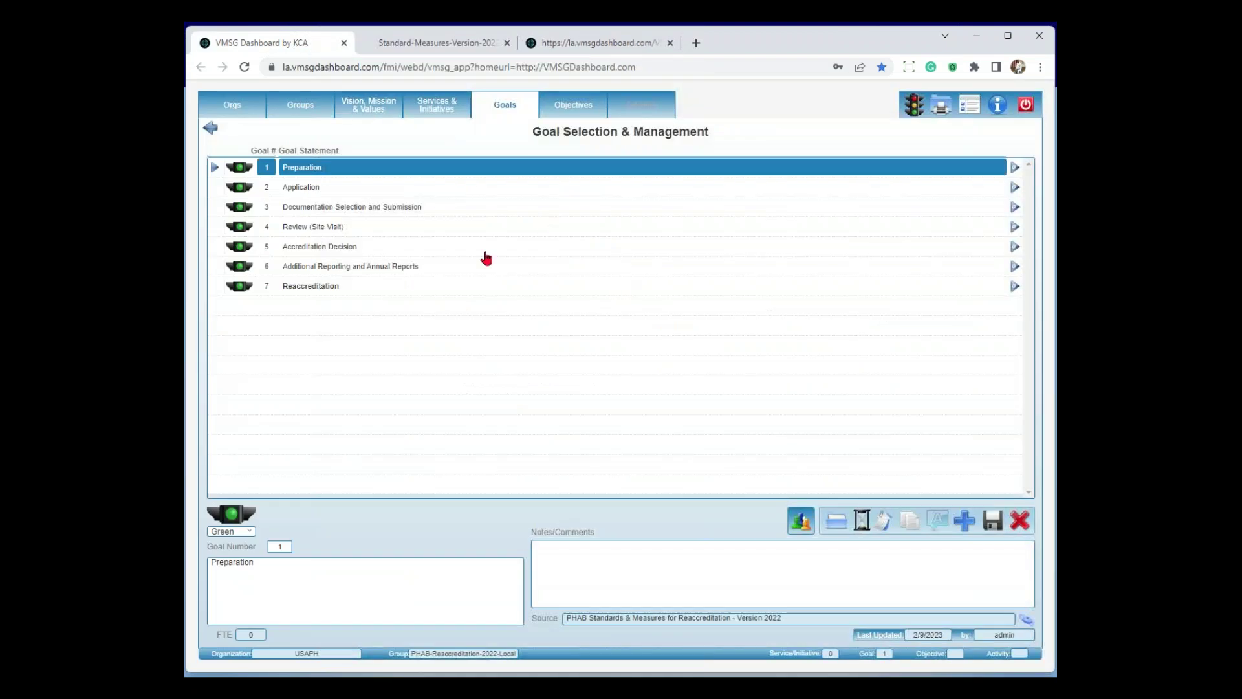
Go from Domain 1 to Standard 1.1 to list Measures 1.1.1 A and 1.1.2 A
left_click(453, 108)
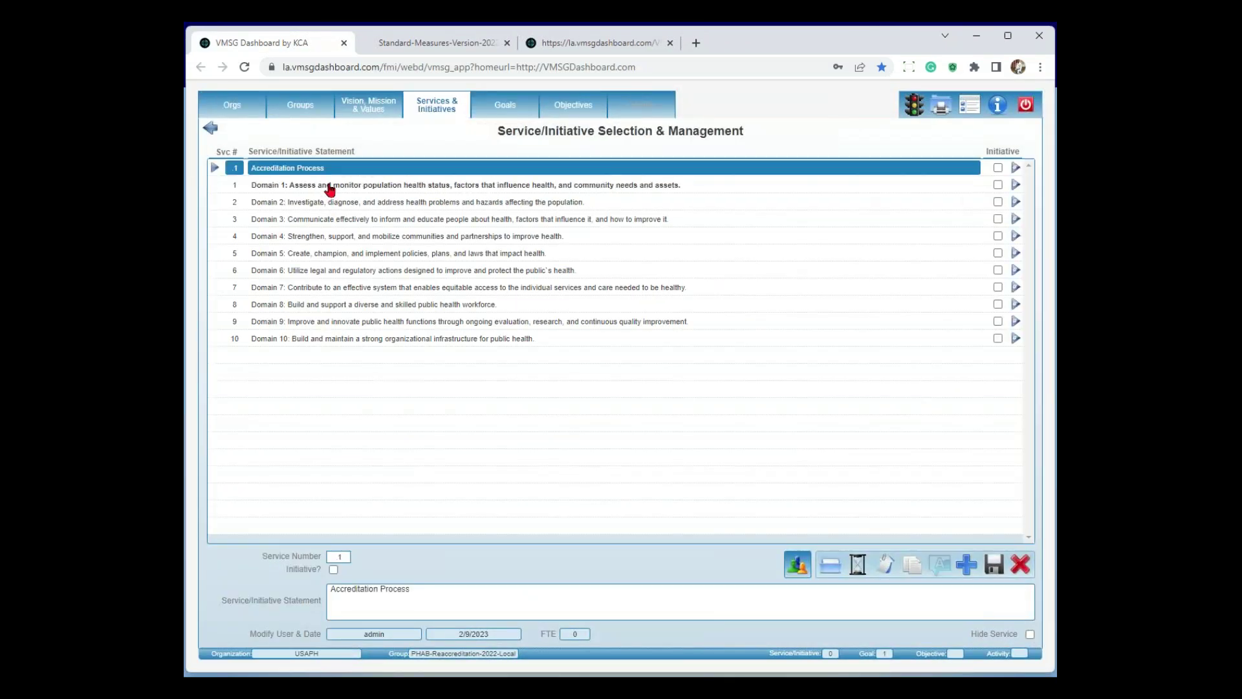
left_click(332, 187)
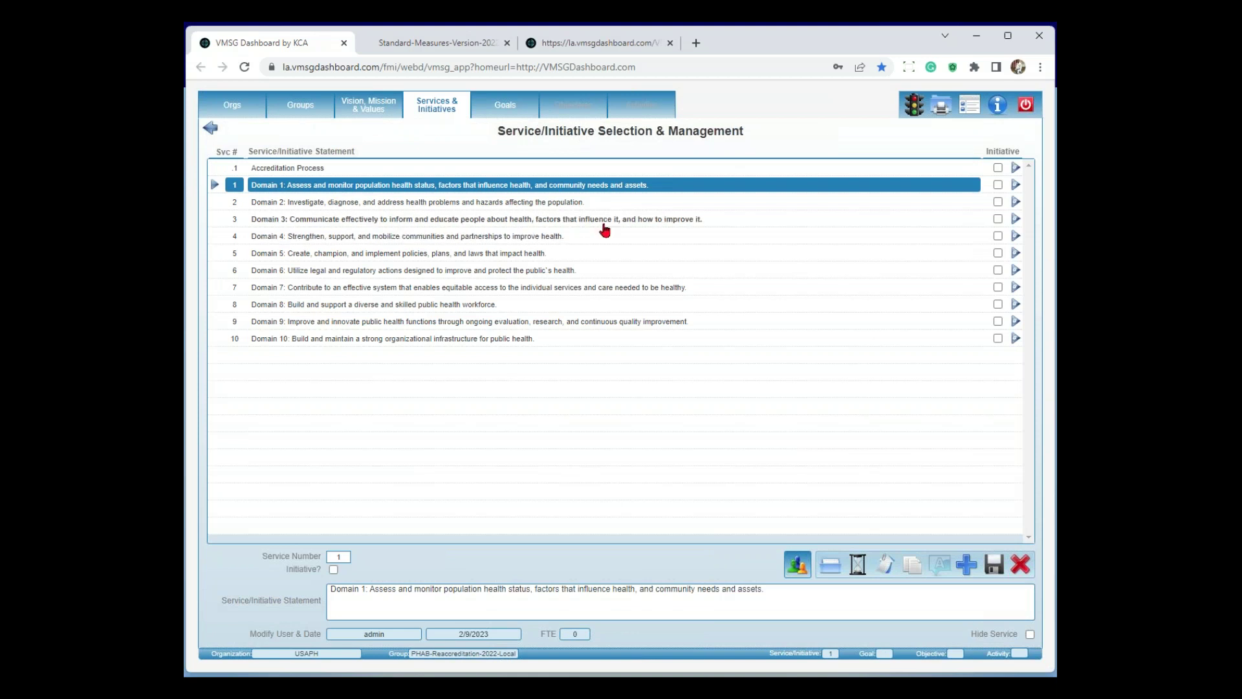
left_click(506, 106)
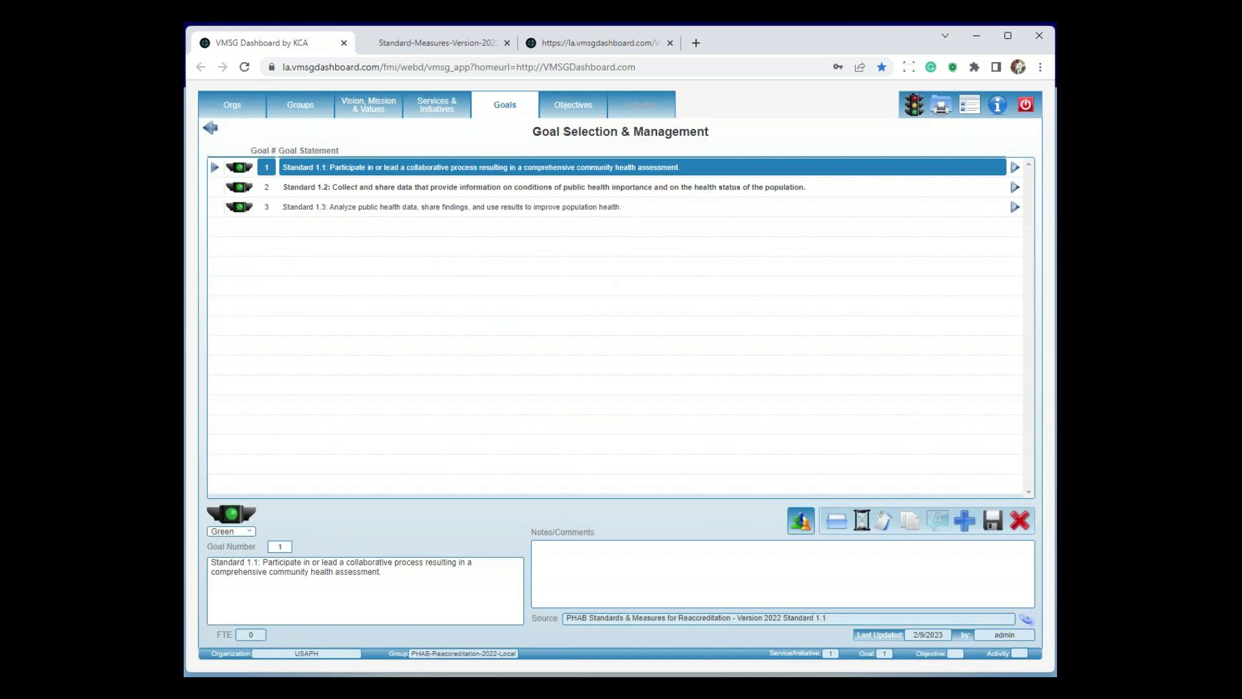
left_click(572, 109)
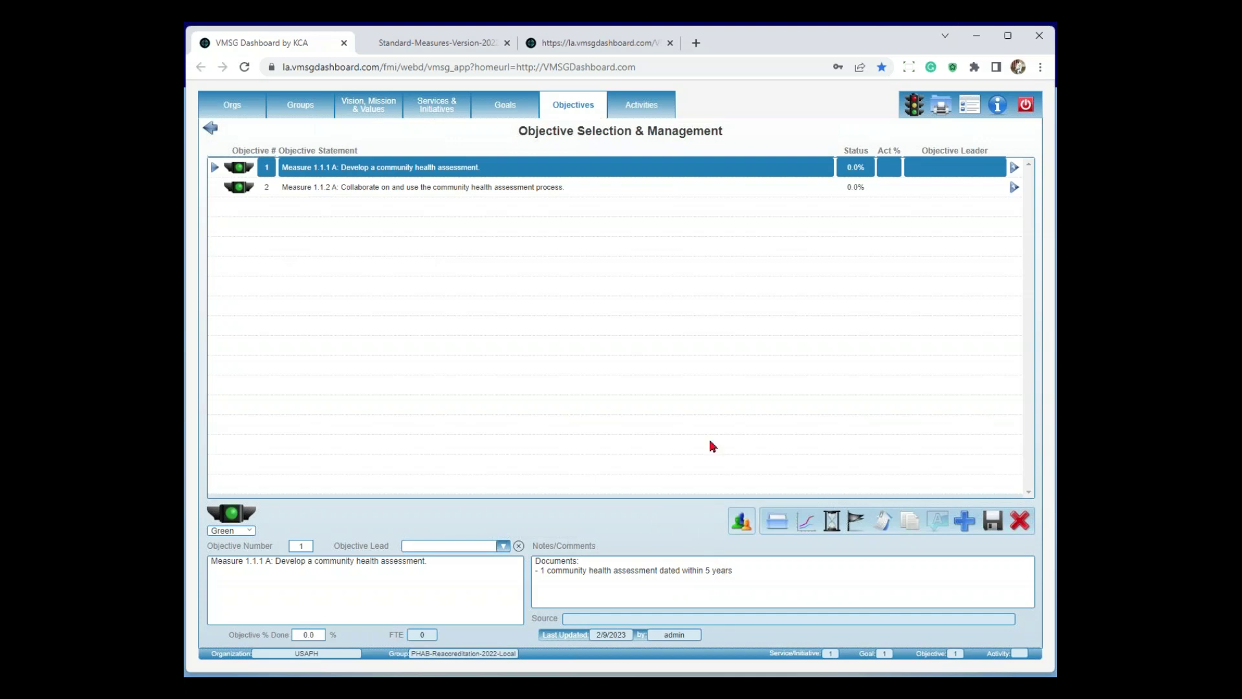
List Measure 1.1.1 A's CHA activities and open the first activity's Partner List documents
left_click(651, 113)
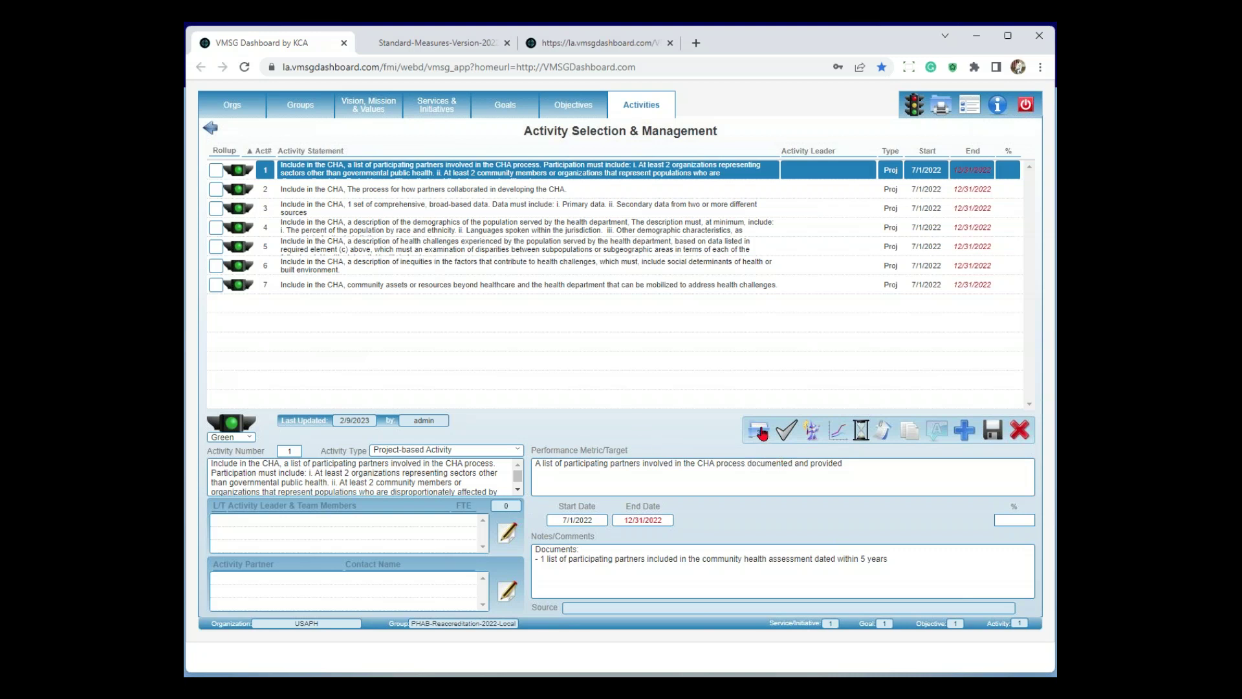
left_click(759, 431)
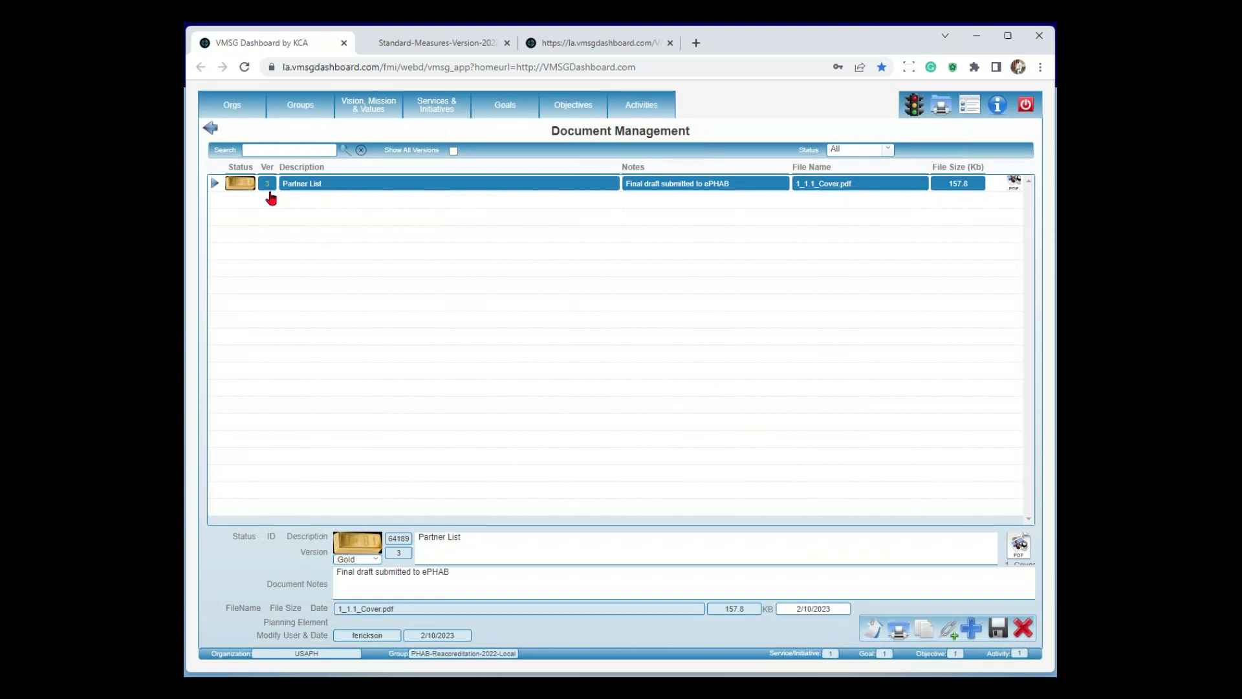
Show all three Partner List versions, then go back to activity 1's details without changing the start date
left_click(453, 150)
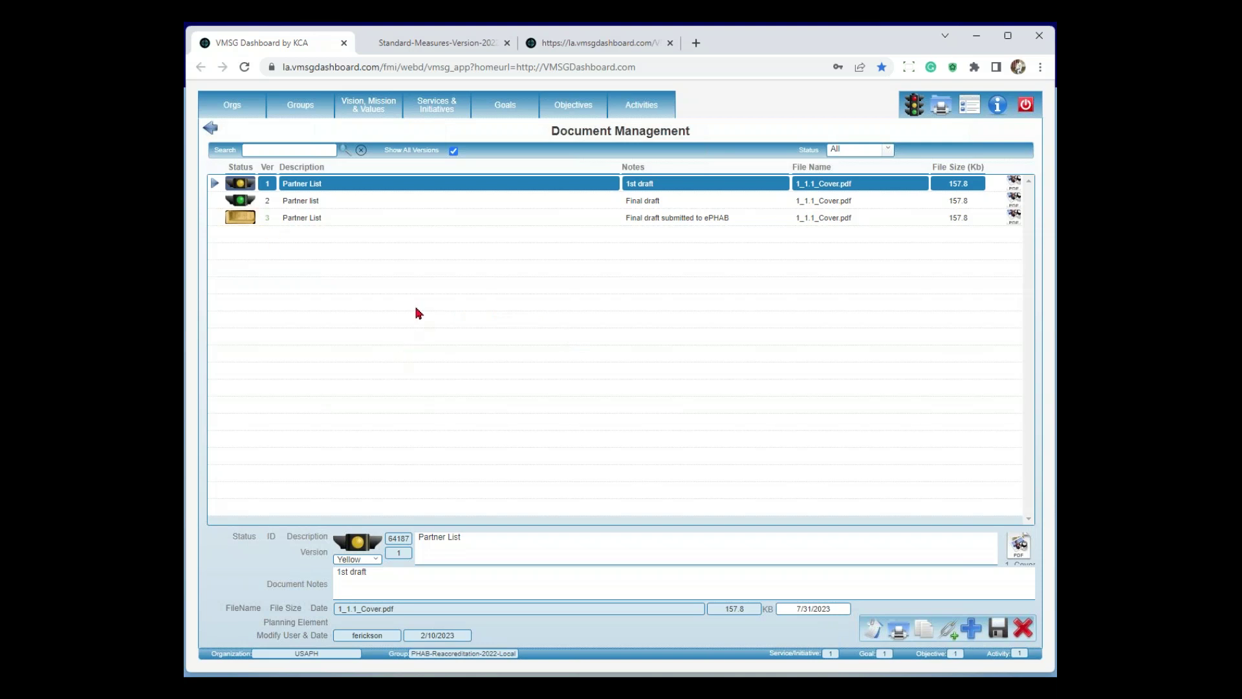
left_click(211, 129)
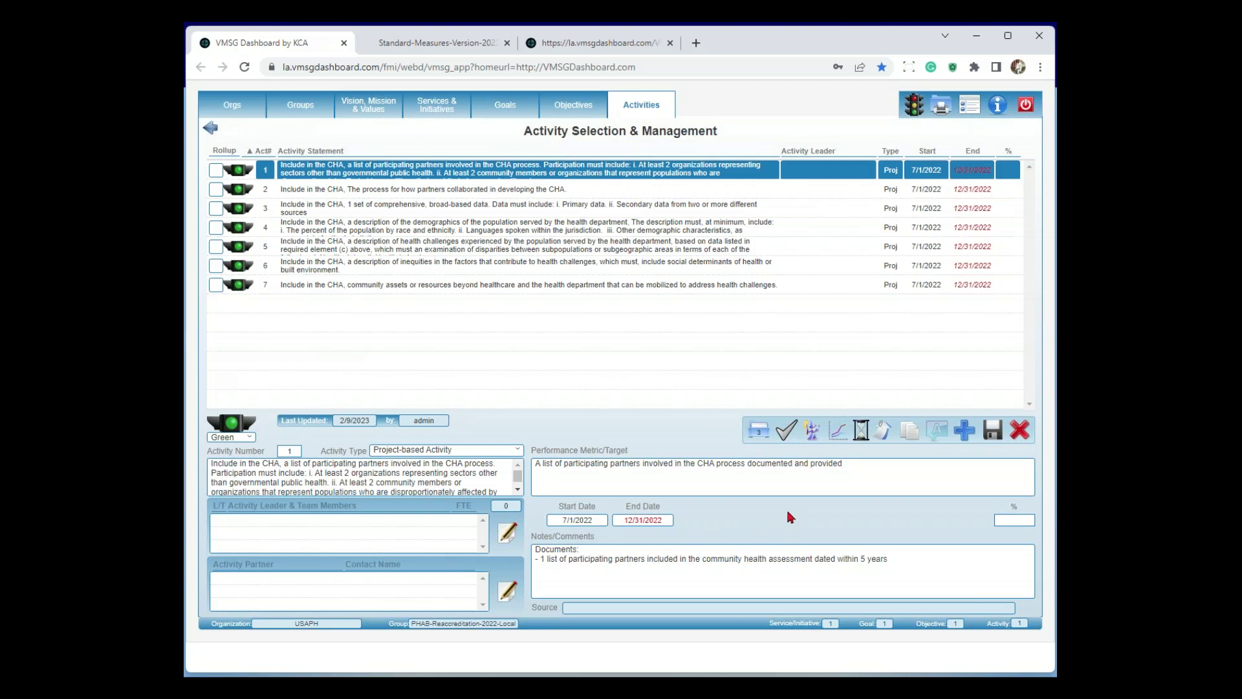
left_click(590, 526)
left_click(713, 515)
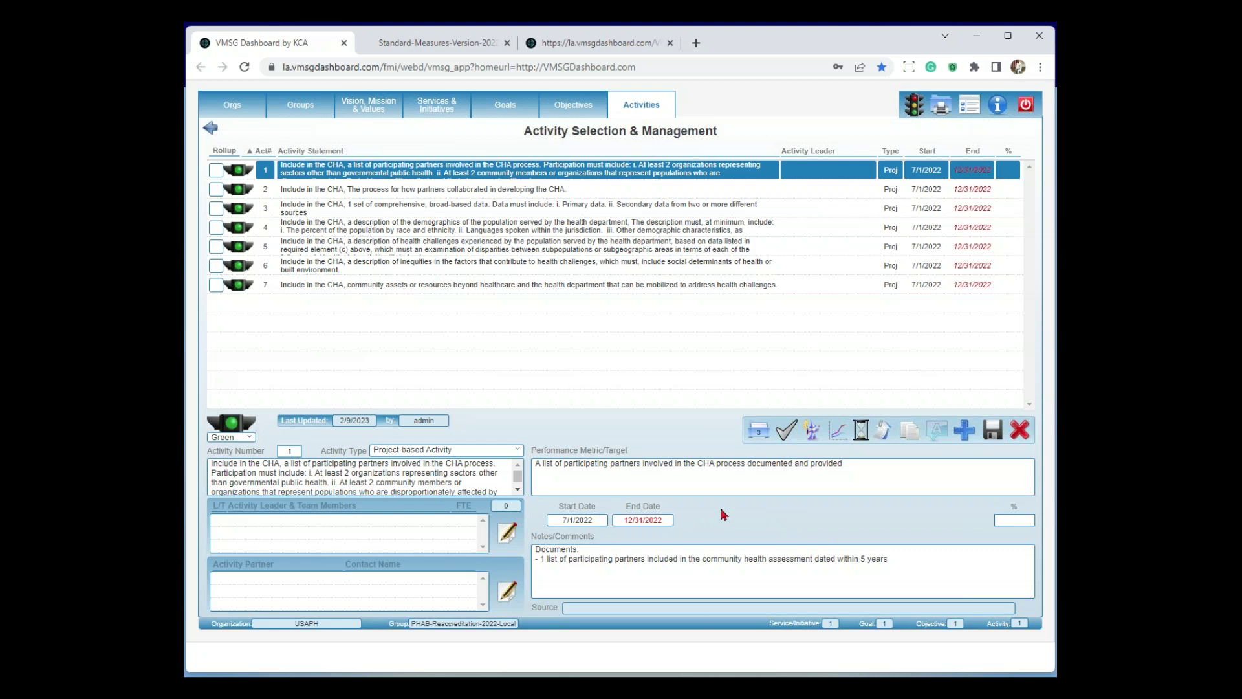
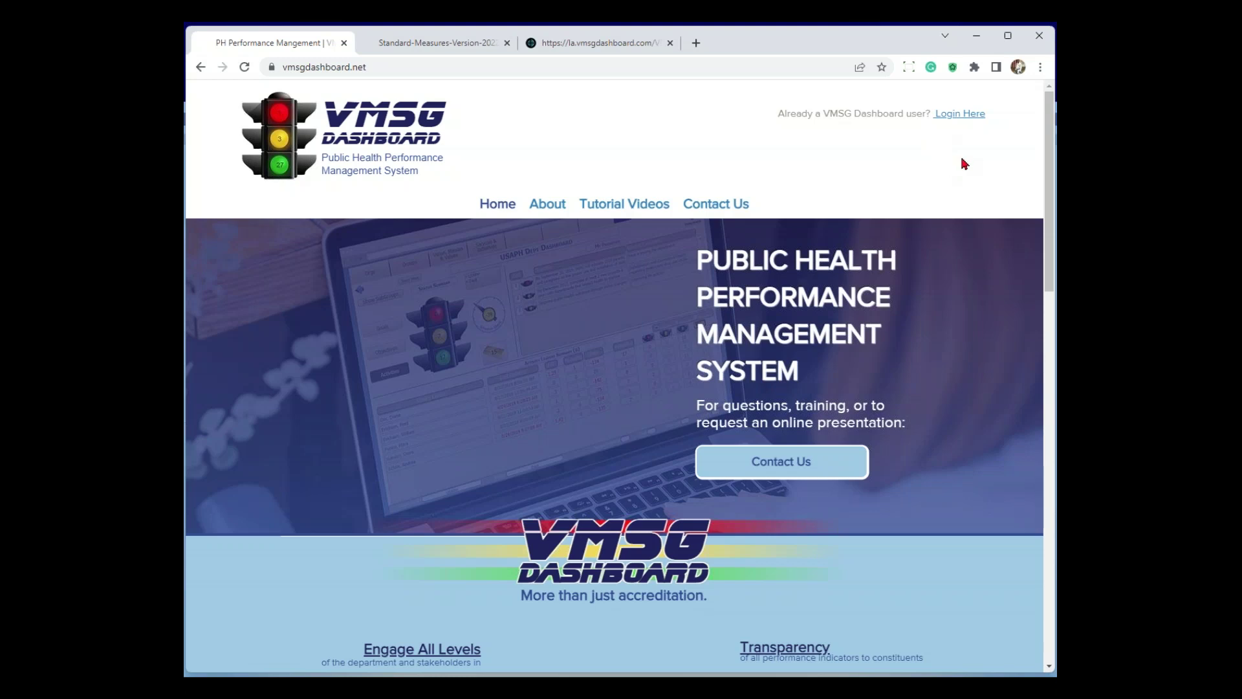
Request the login ID and password by e-mail to the user's address, then dismiss the confirmation
left_click(962, 117)
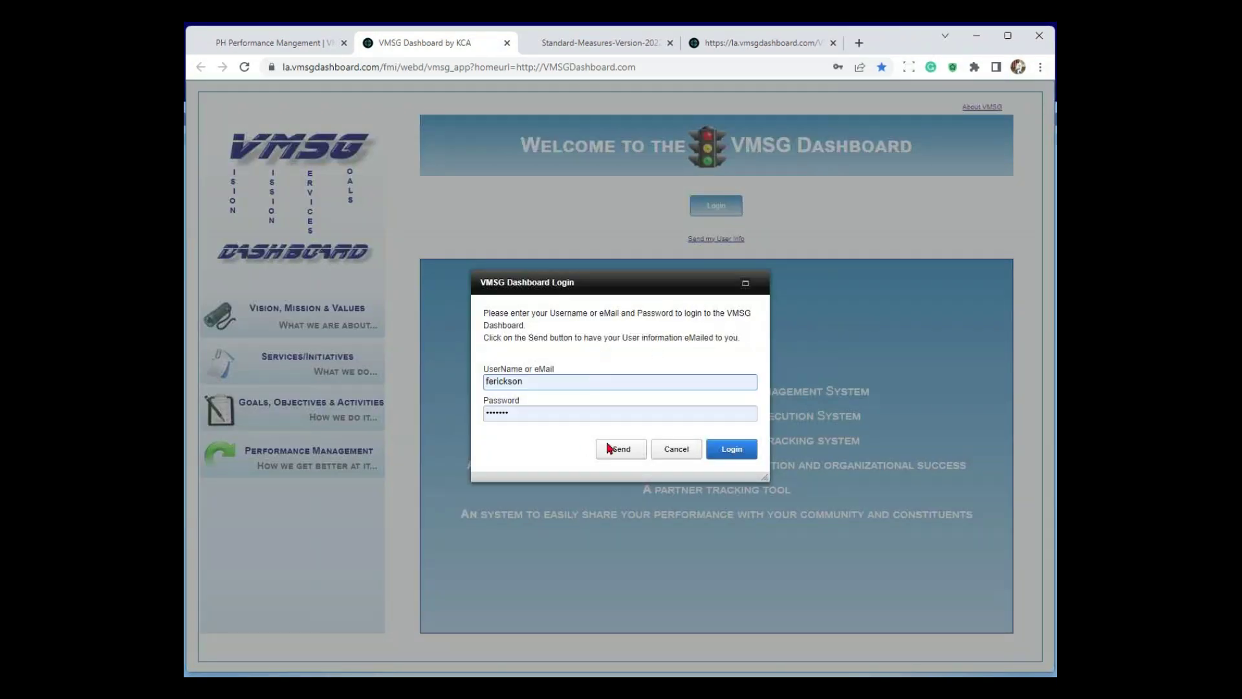
left_click(619, 451)
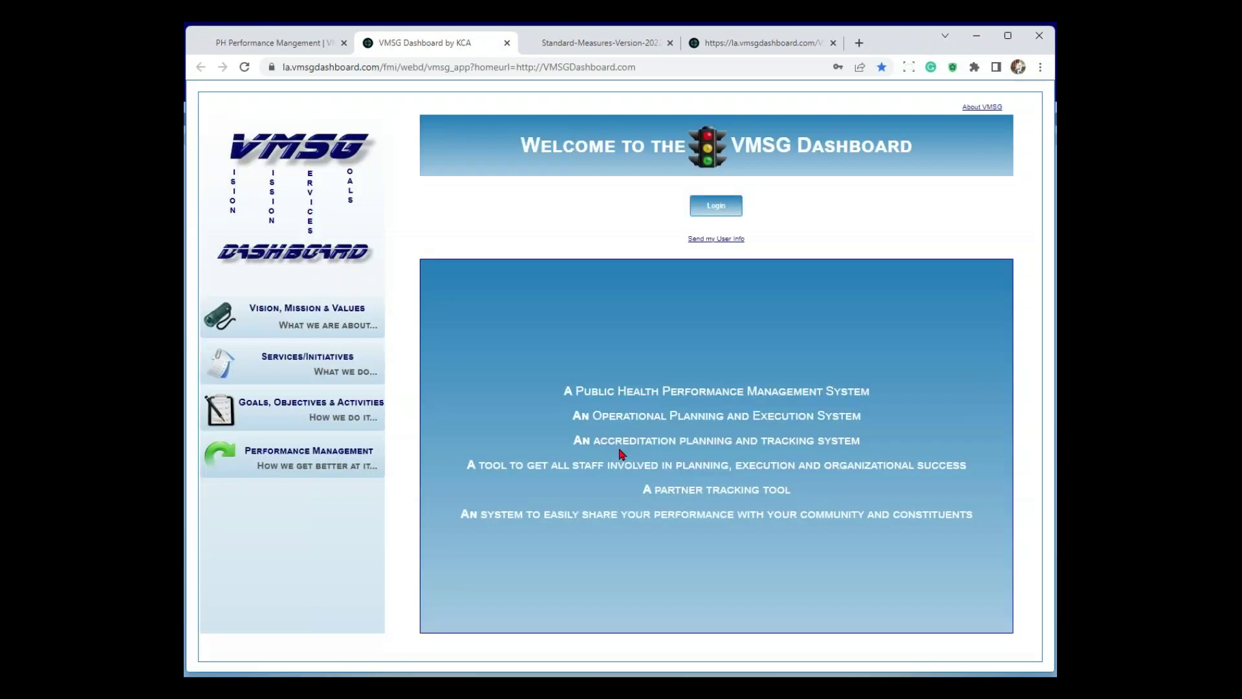
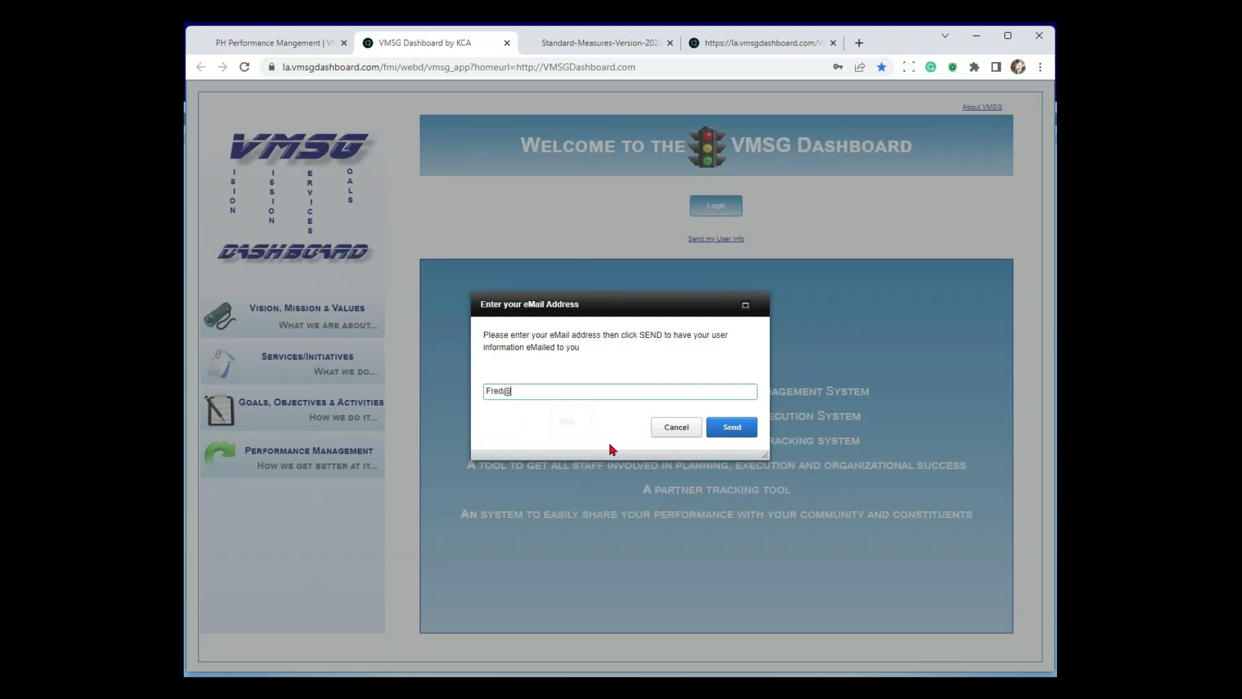
left_click(729, 427)
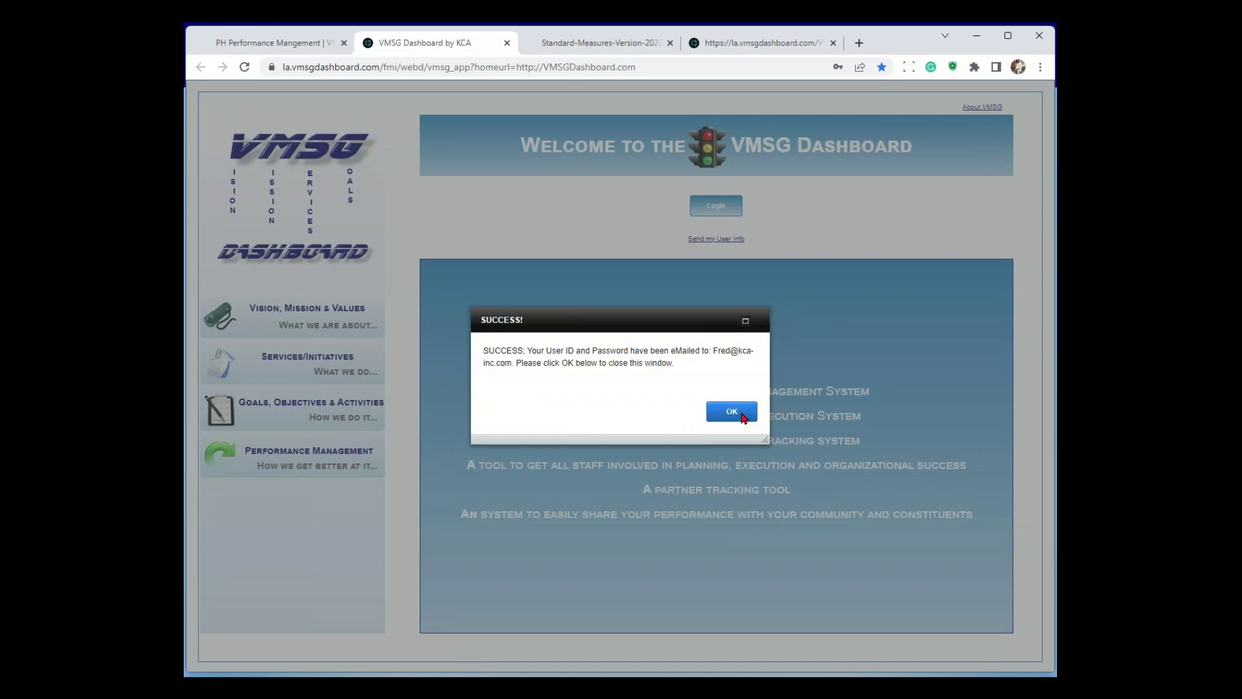
left_click(732, 411)
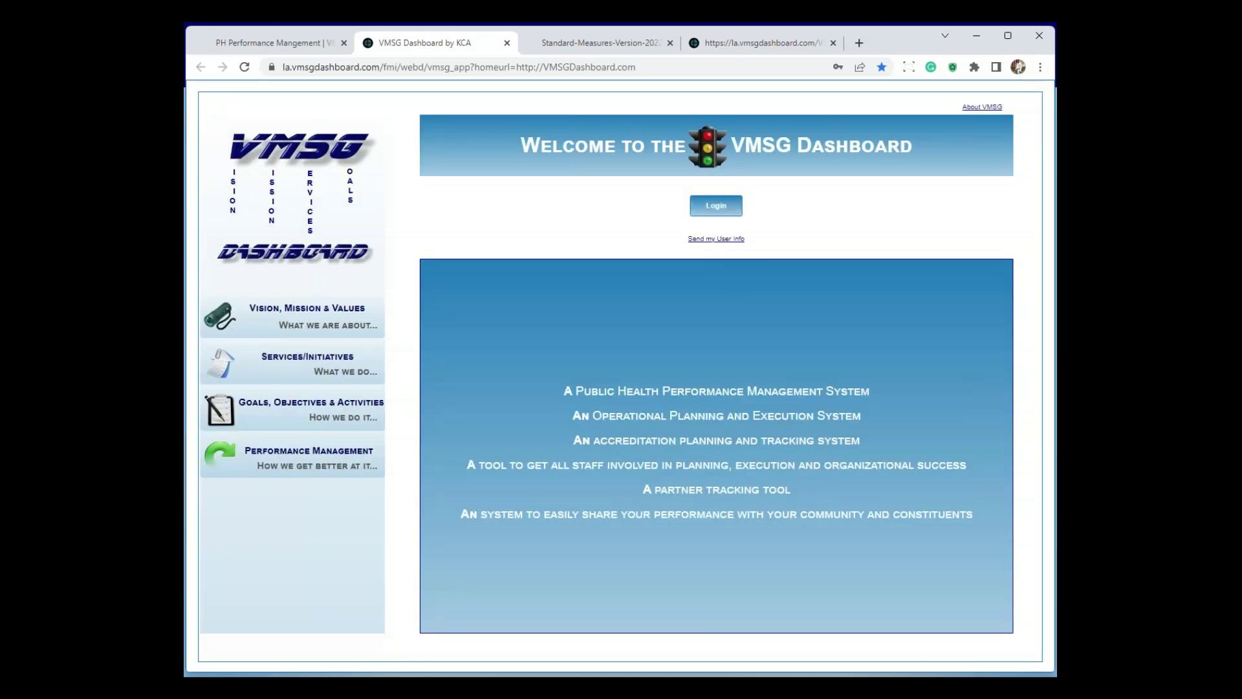
Log in and choose Quick Update to reach Measure 9.1.2 A's first of 17 activities
left_click(716, 205)
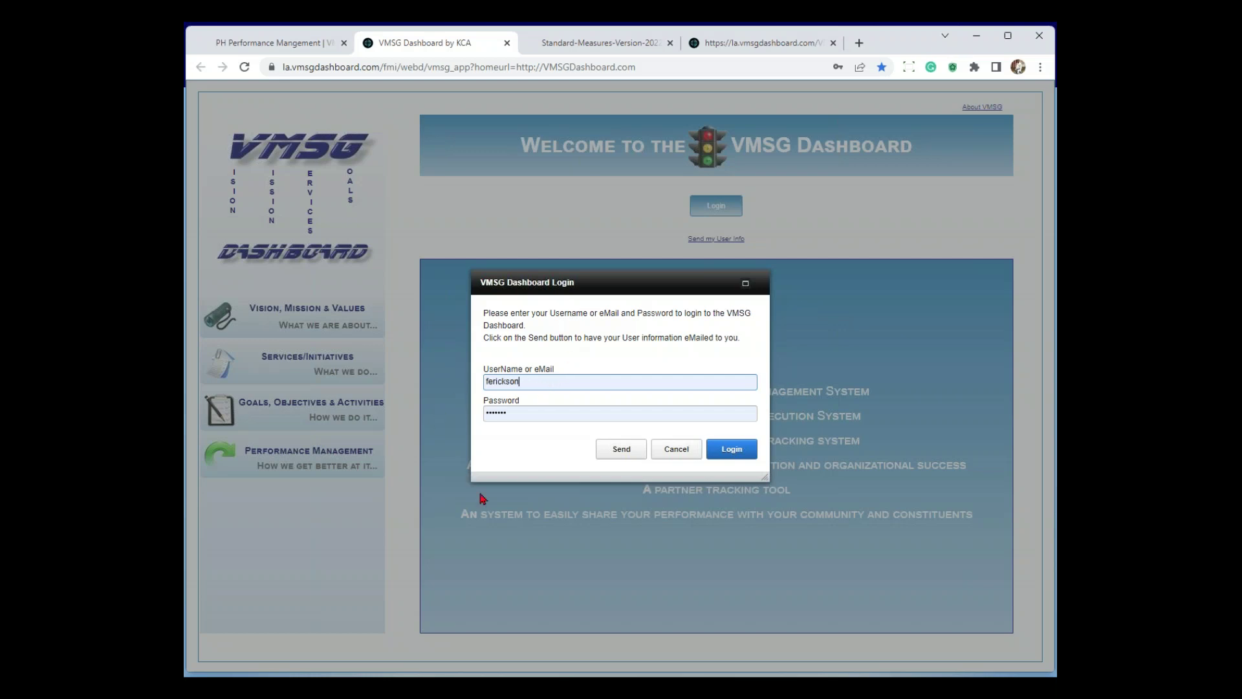
left_click(729, 449)
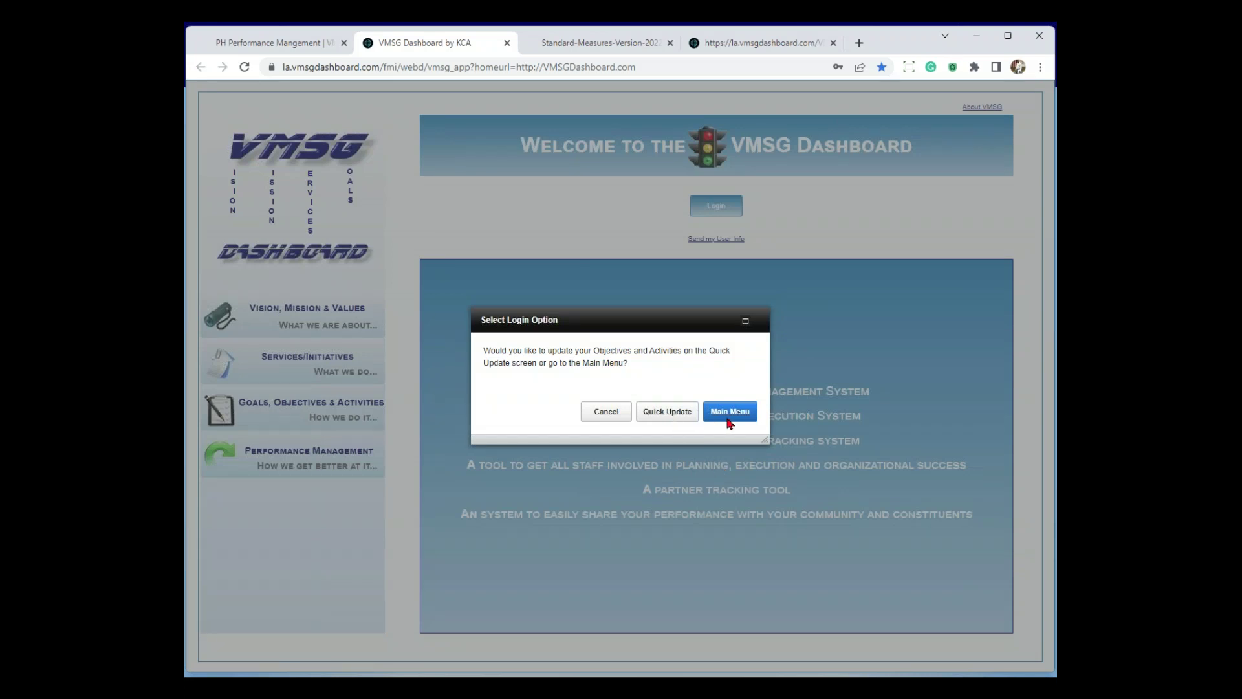
left_click(668, 414)
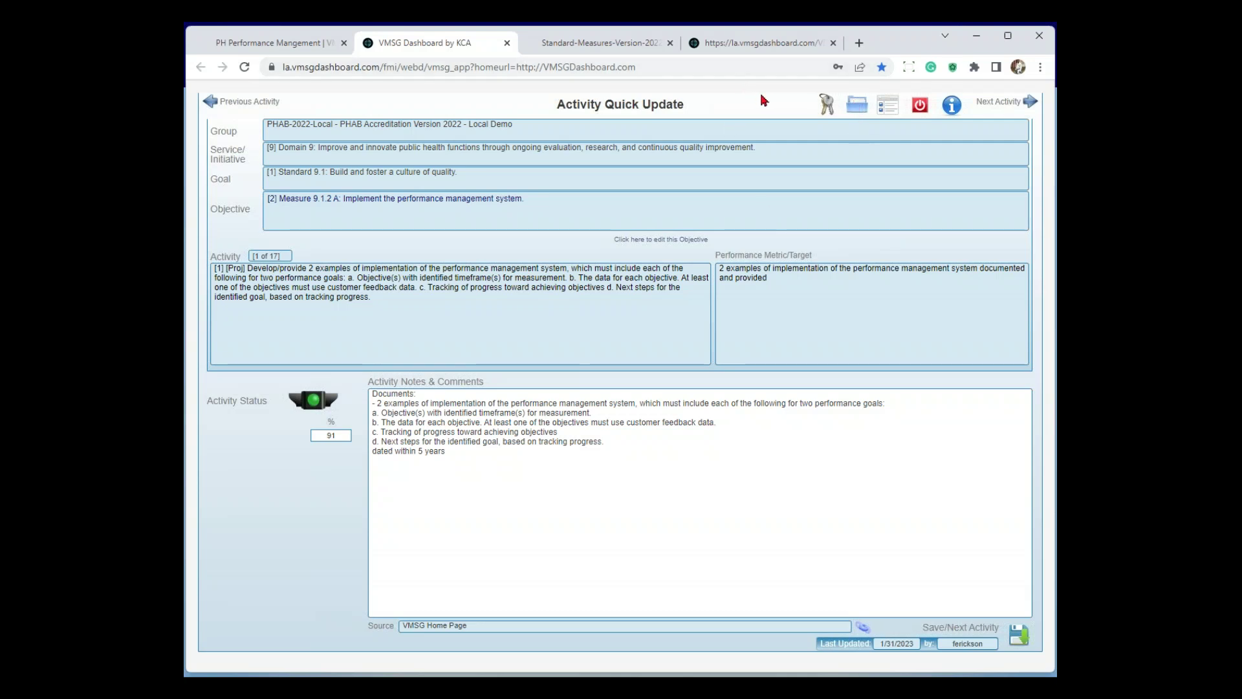
left_click(827, 103)
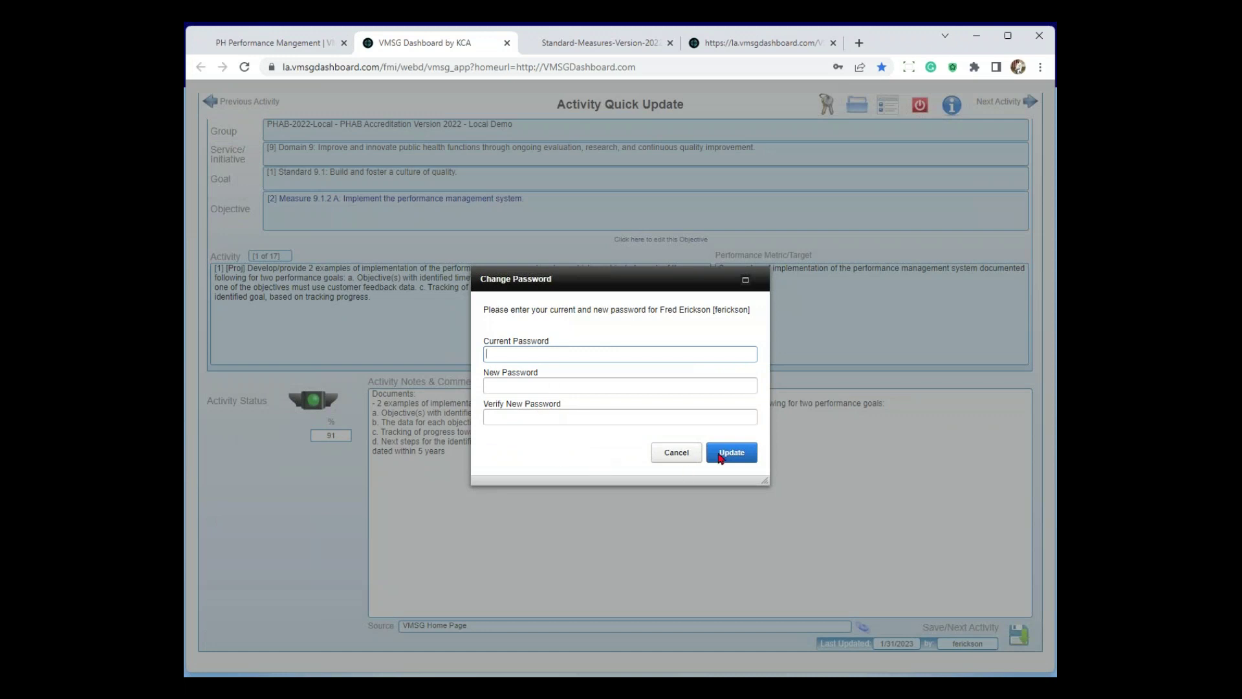
left_click(672, 456)
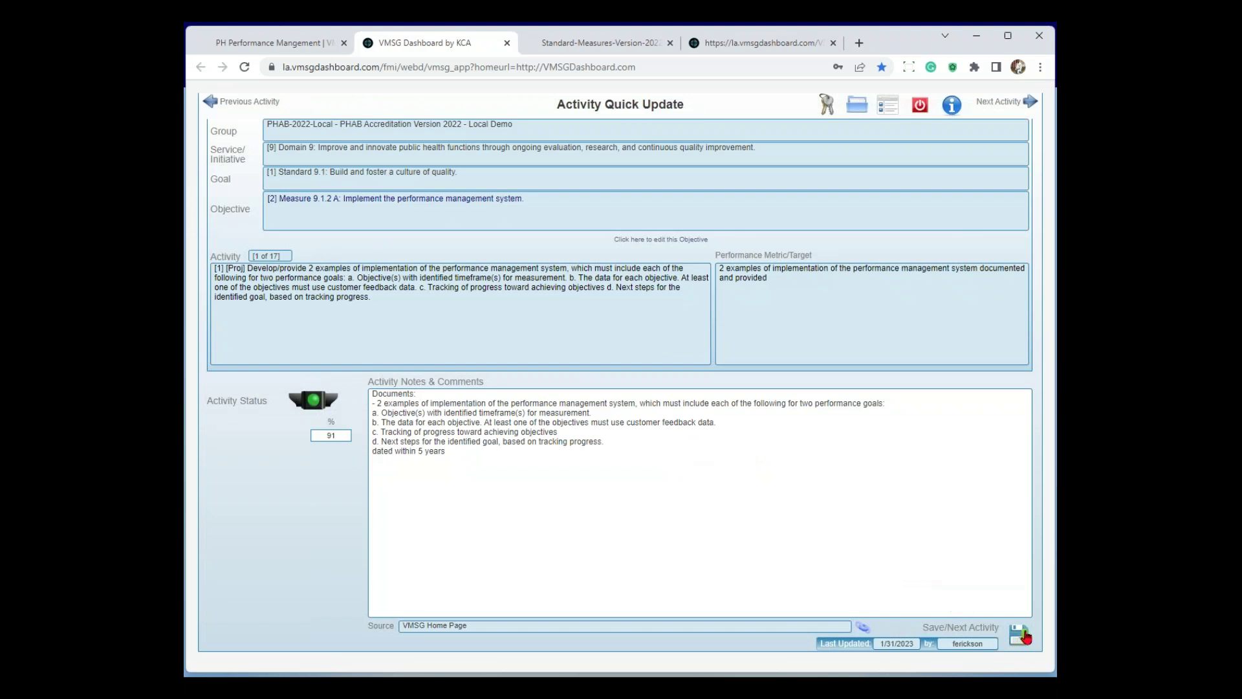
Save and advance through the activities to 17 of 17 until No More Activities Found appears
left_click(1025, 637)
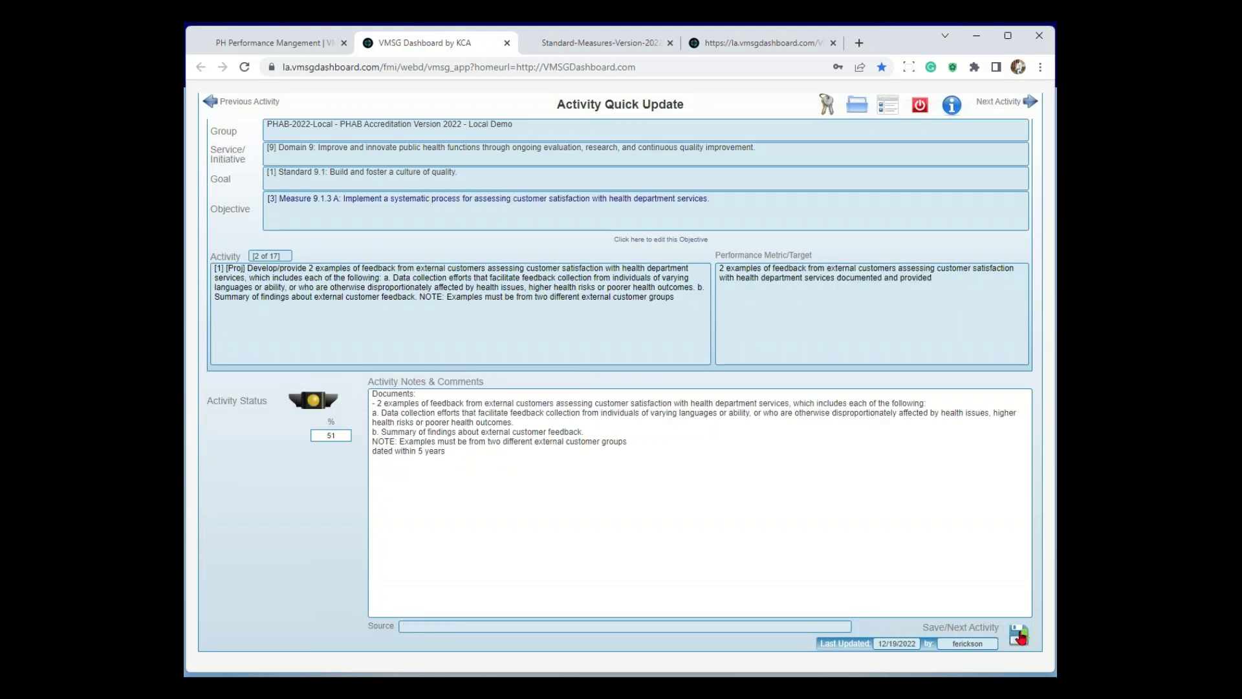
left_click(1020, 637)
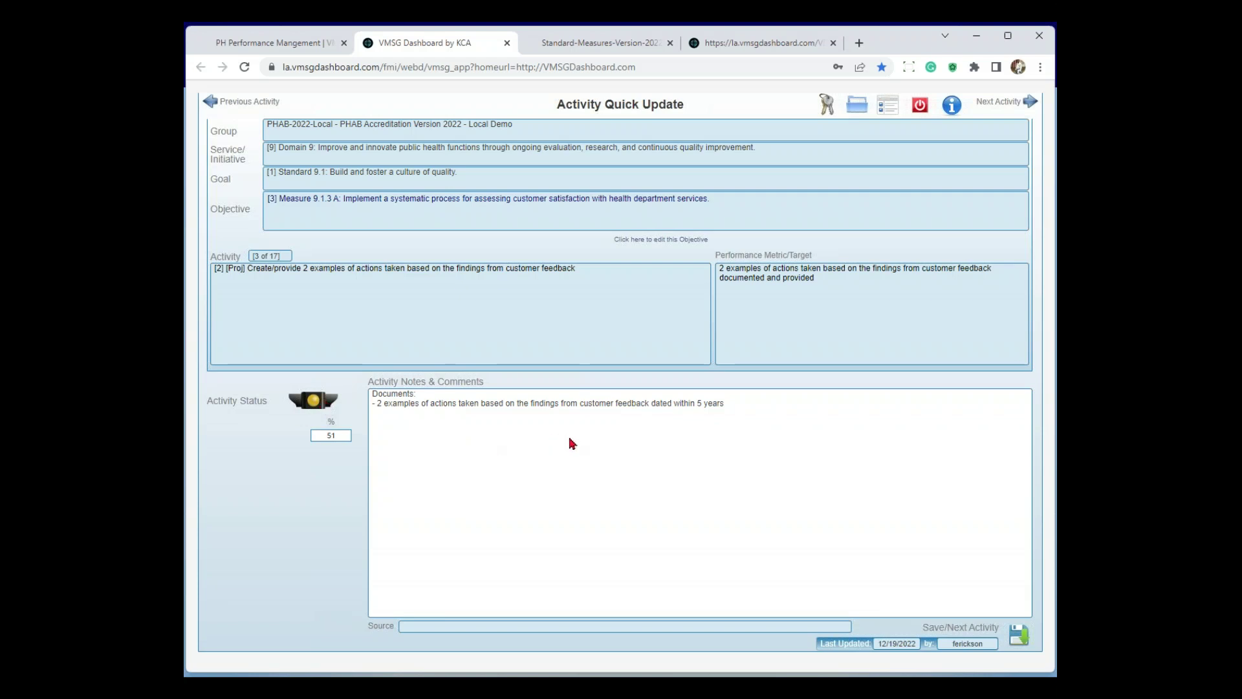
left_click(1019, 637)
left_click(1019, 637)
left_click(1019, 638)
left_click(1019, 637)
left_click(1019, 637)
left_click(1019, 638)
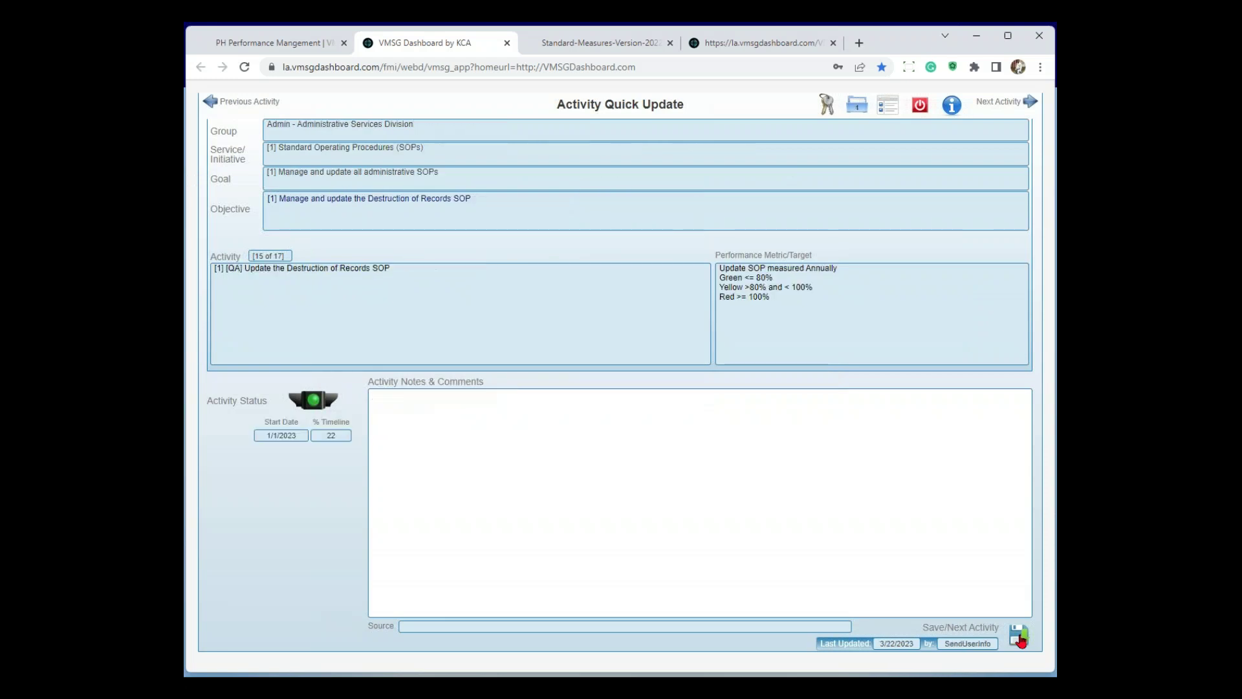
left_click(1019, 637)
left_click(1018, 637)
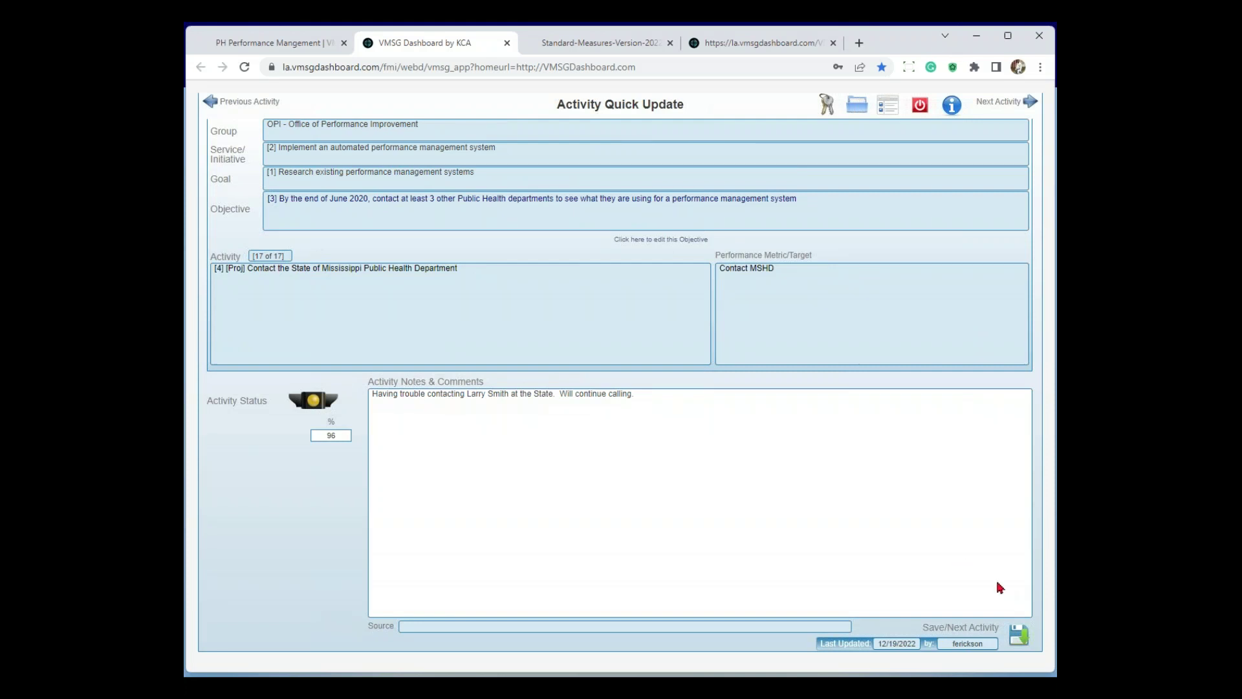
left_click(1018, 635)
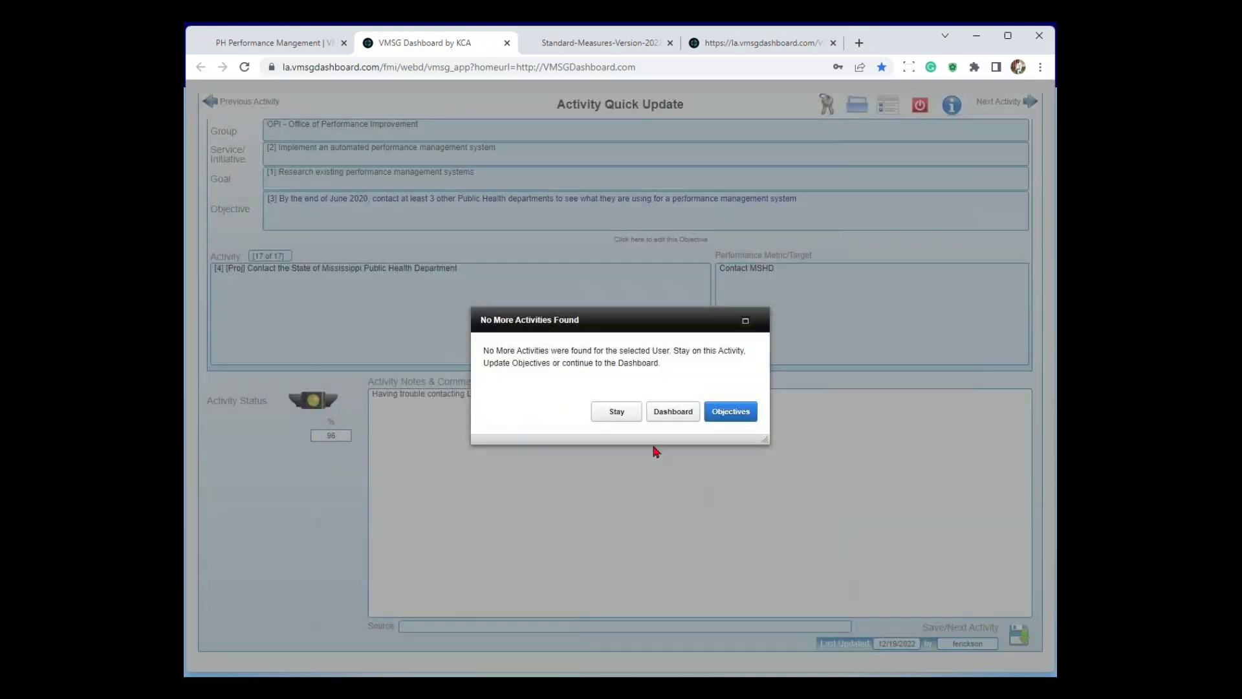
Switch to Objective Quick Update, save to objective 2 of 16, then show the VMSG Mobile slide
left_click(739, 414)
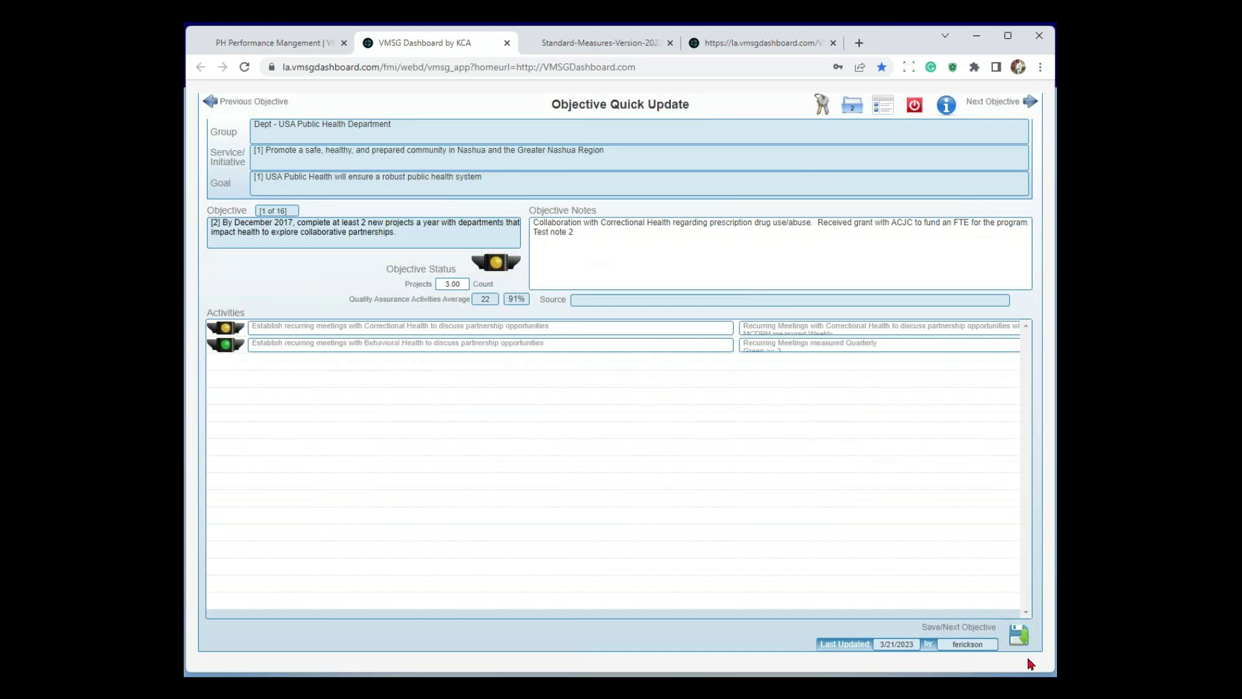
left_click(1020, 628)
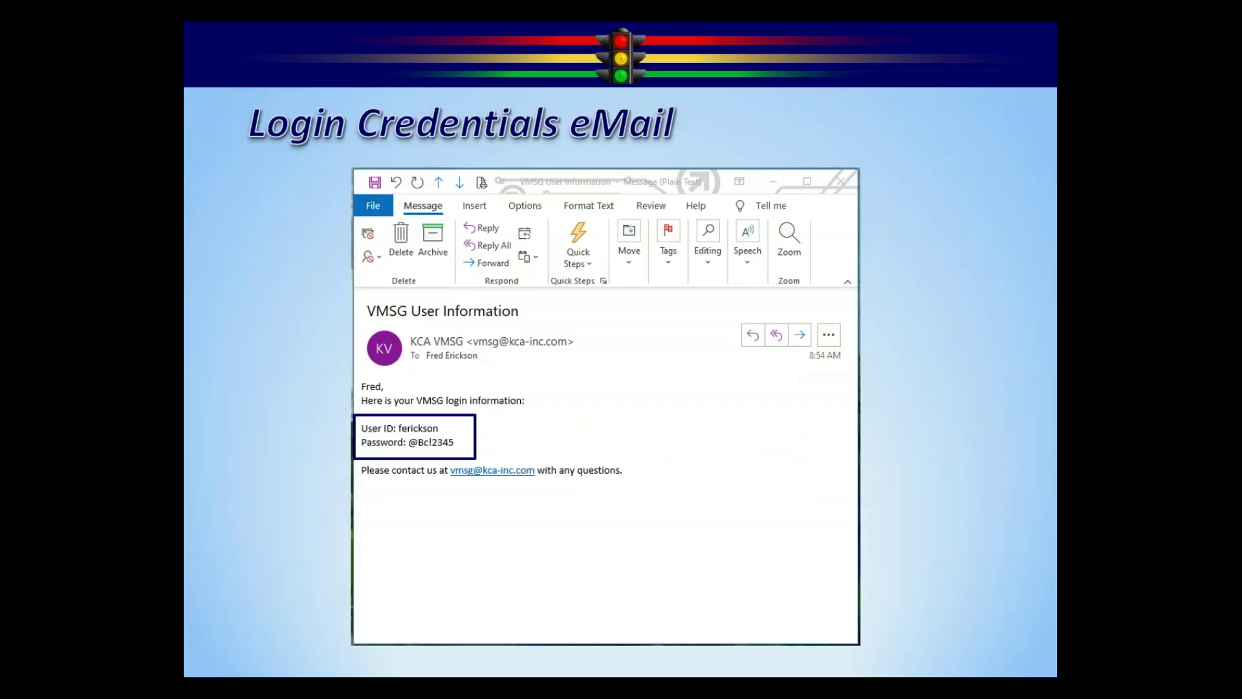
left_click(887, 277)
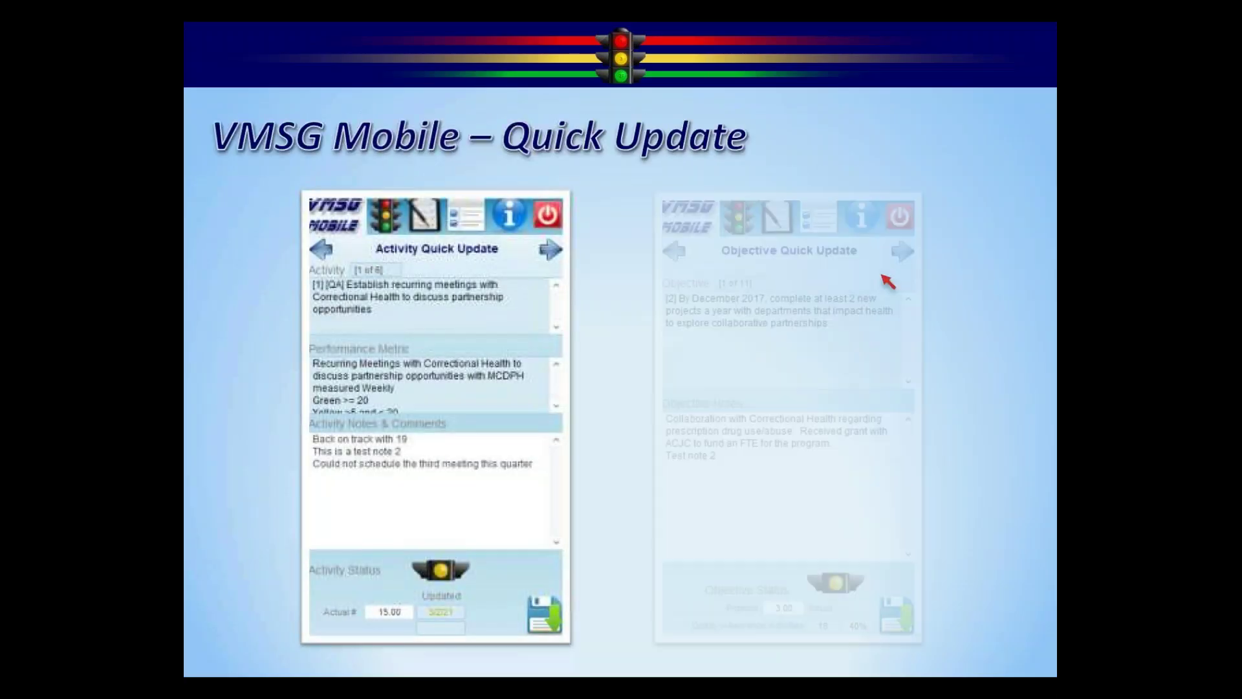